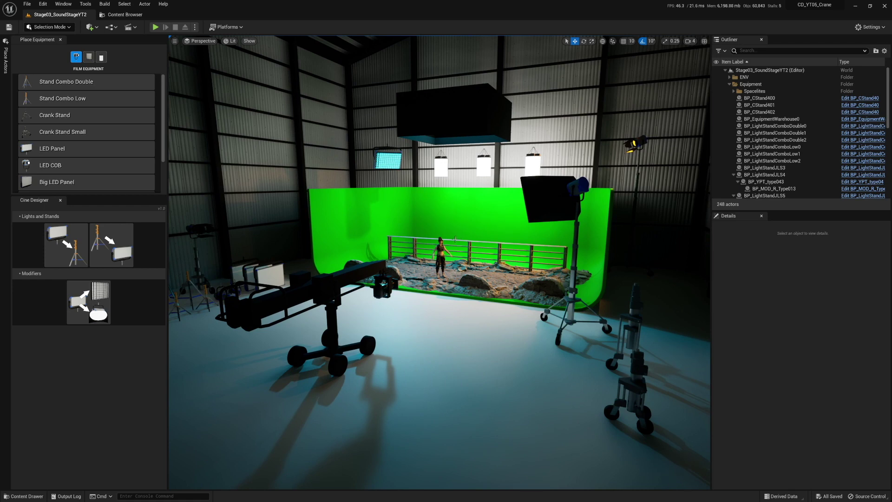
Open the CineDesigner/Demo/Maps folder in the Content Browser
left_click(124, 16)
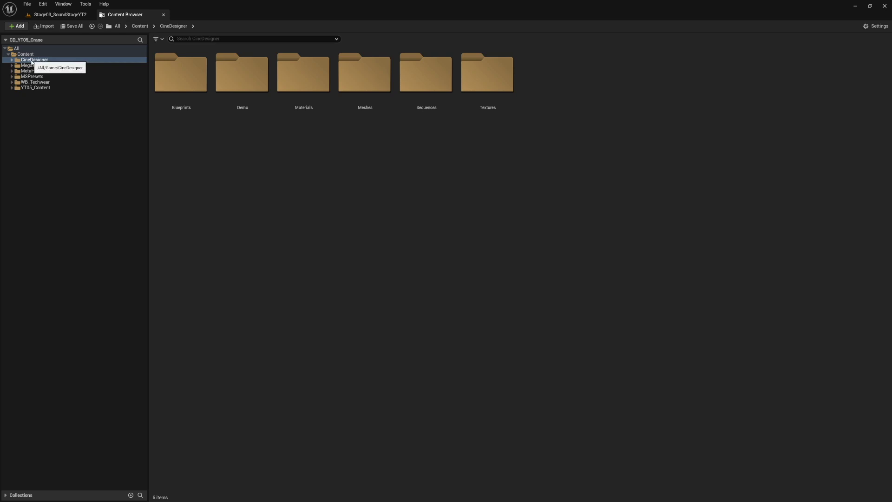
double_click(258, 85)
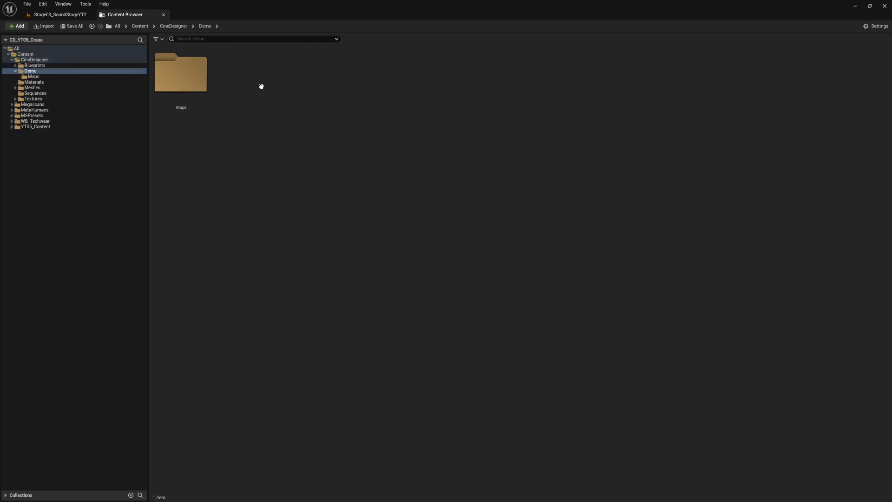
double_click(183, 75)
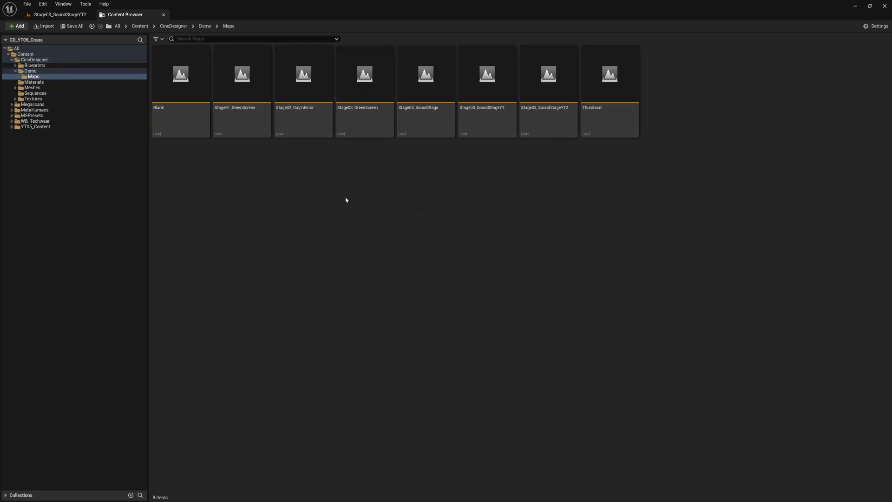
Duplicate the Stage03_SoundStage level as Stage03_SoundStageTutorial, open the copy and return to its viewport
left_click(368, 129)
left_click(421, 91)
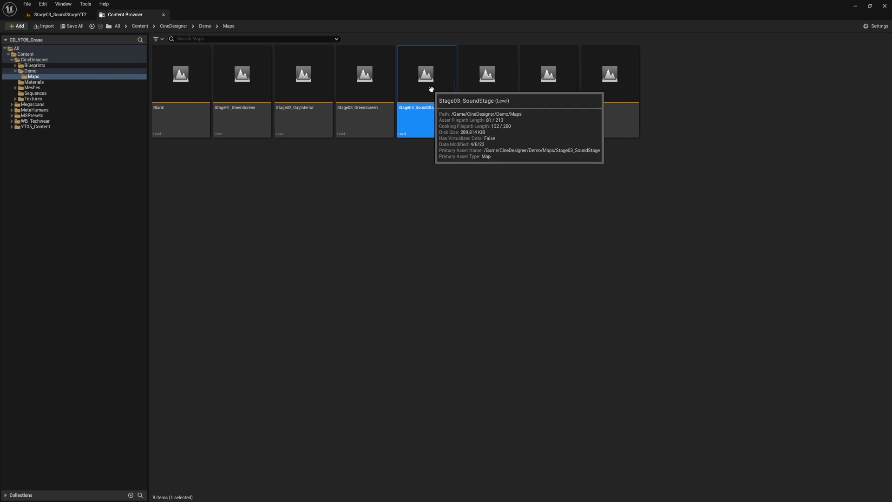
right_click(431, 90)
left_click(464, 119)
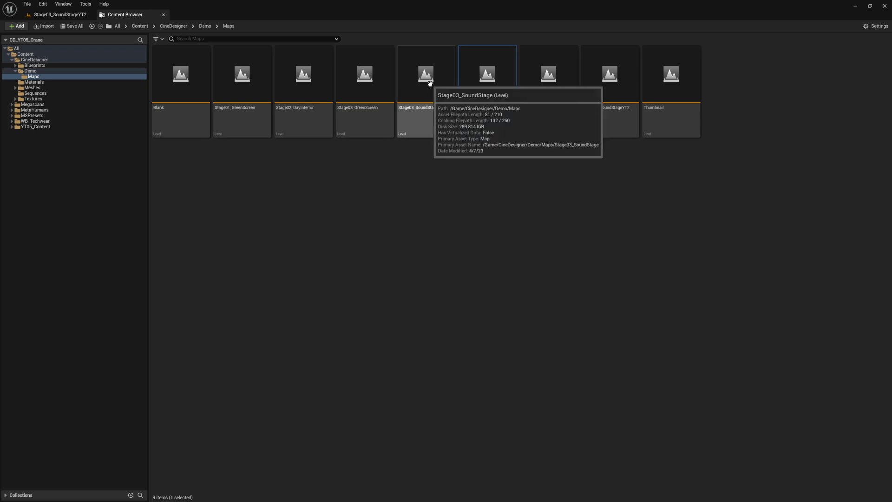
left_click(492, 83)
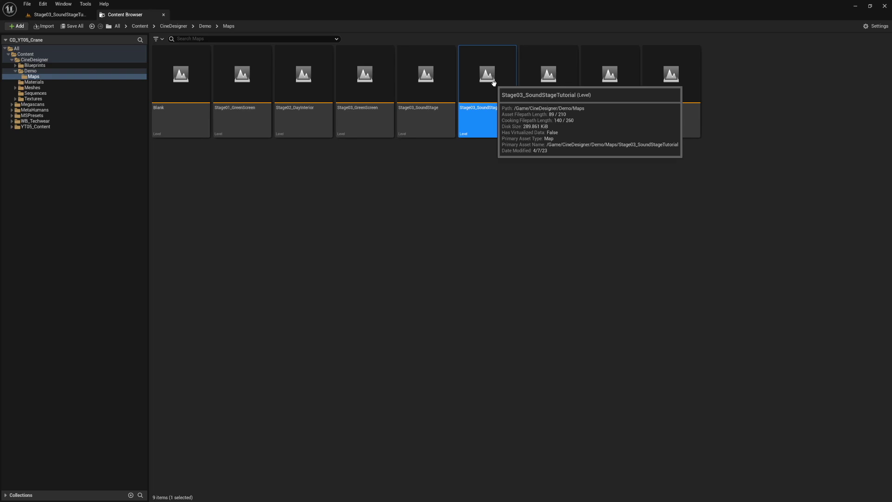
left_click(65, 16)
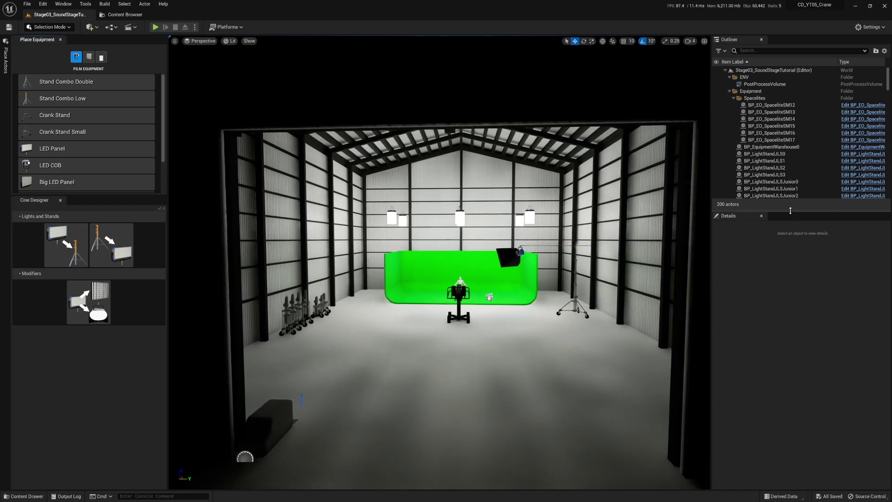
Enlarge the Outliner and collapse the Equipment, Studio, BP_StandBoomLJS0 and SK_CraneType01 entries
left_click_drag(791, 210, 791, 298)
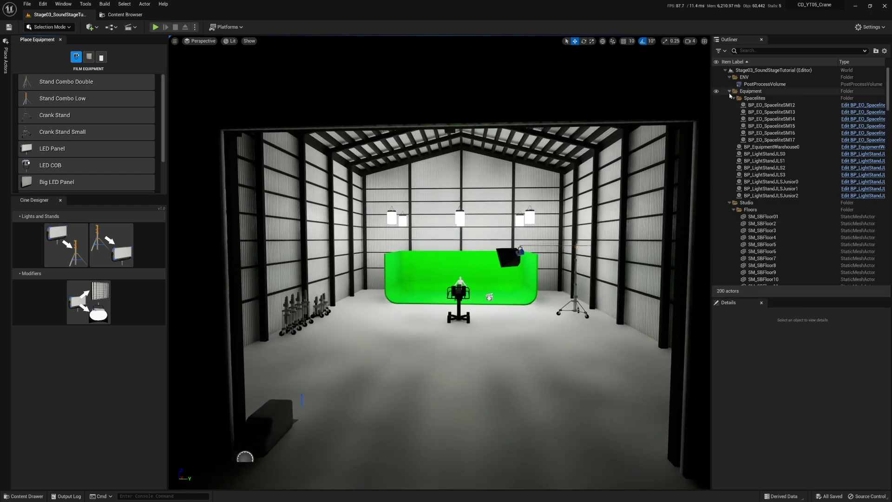
left_click(729, 93)
left_click(730, 98)
left_click(731, 106)
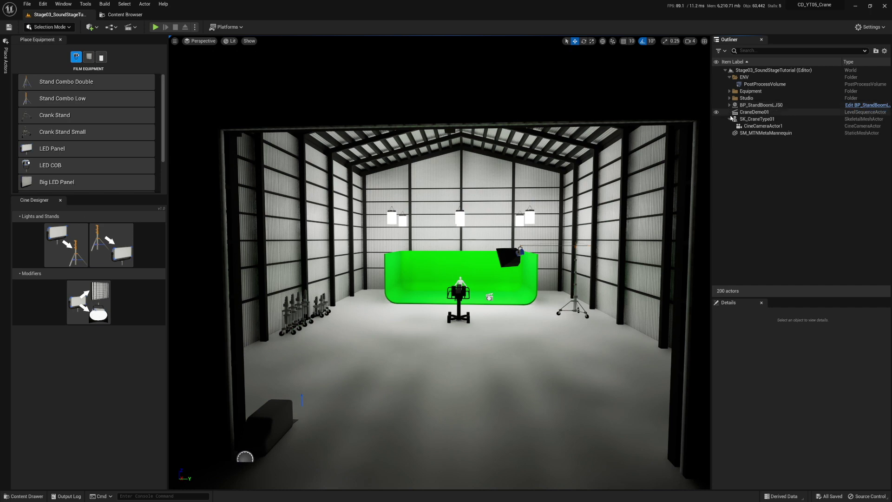
left_click(730, 119)
Examine the Floors and WallsRoof subfolders of the Studio folder, leaving all of them collapsed
left_click(749, 99)
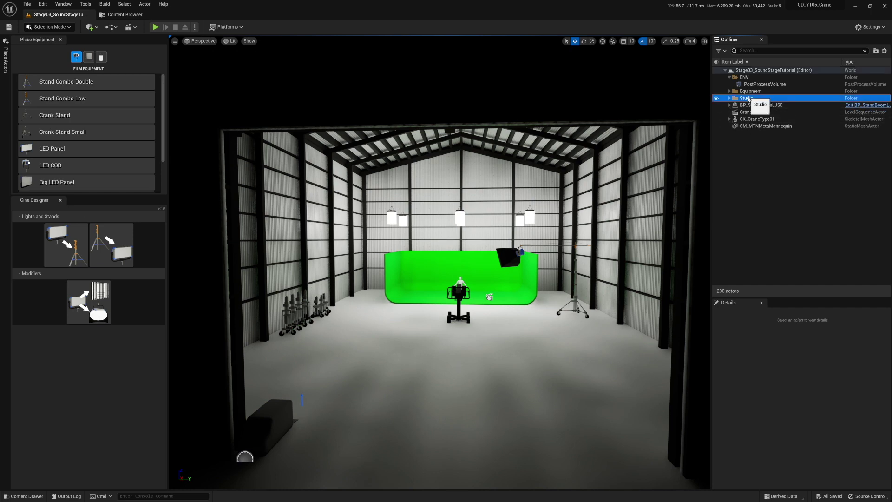
left_click(730, 98)
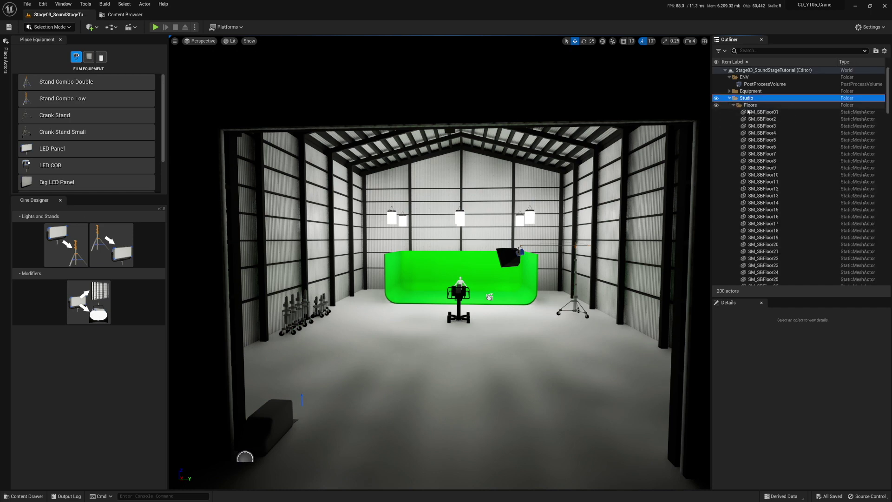
left_click(734, 105)
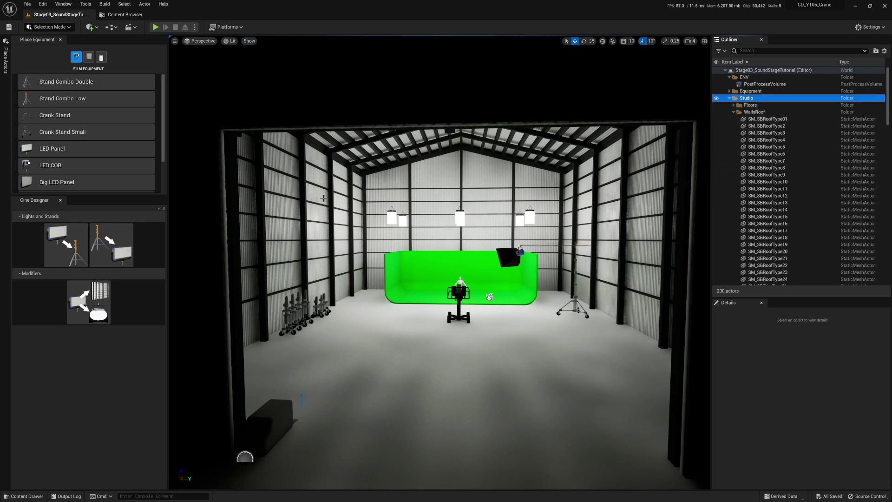
left_click(734, 112)
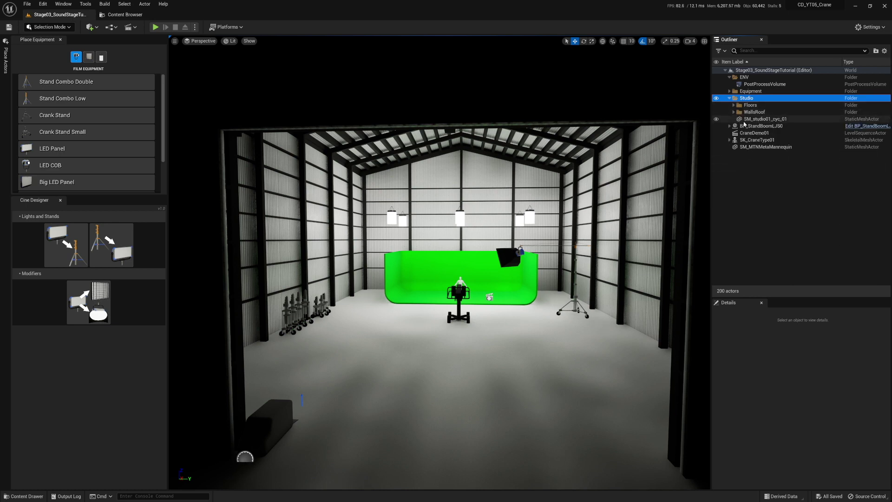
left_click(734, 112)
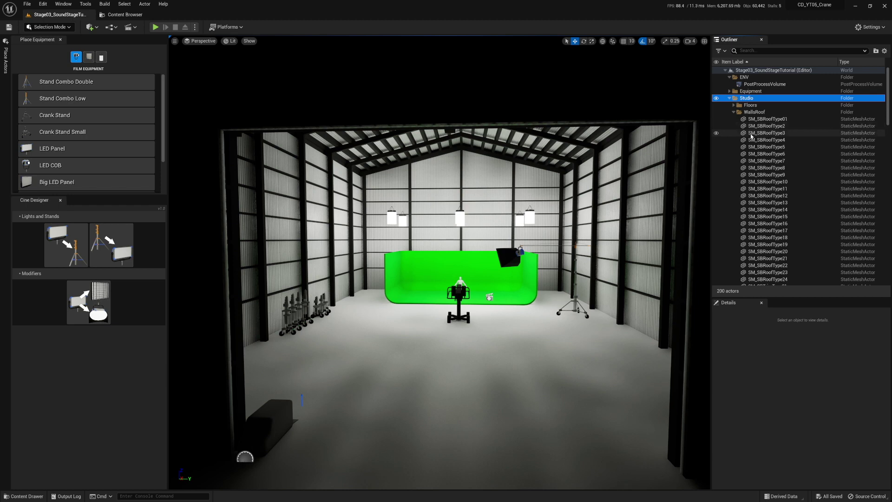
left_click(734, 112)
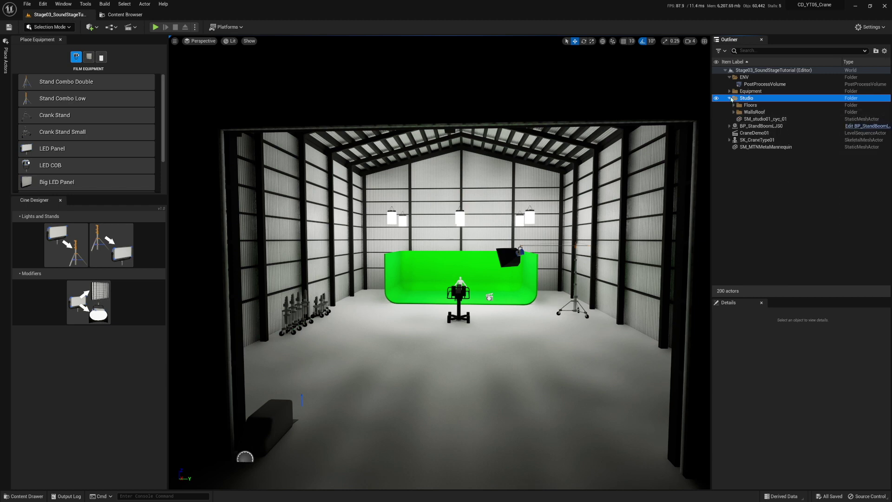
left_click(731, 98)
left_click(759, 172)
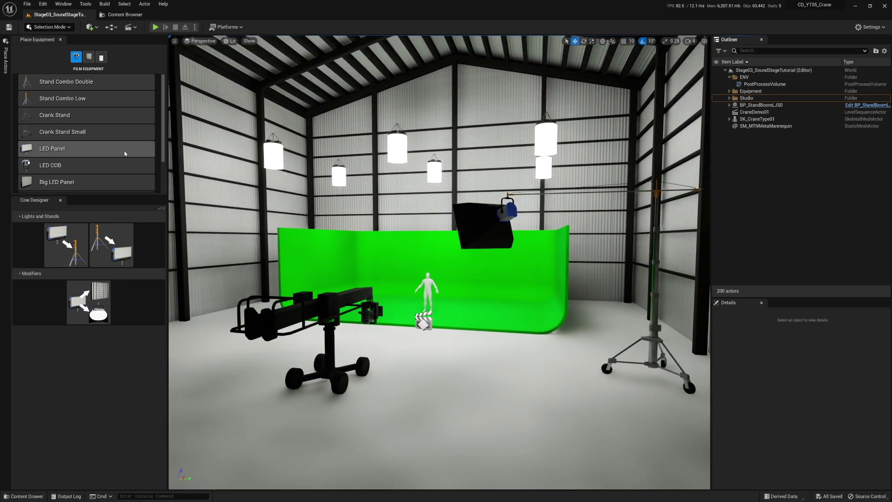
Look through the film equipment categories for placement and return to the one with stands and LED lights
left_click(88, 57)
left_click(101, 58)
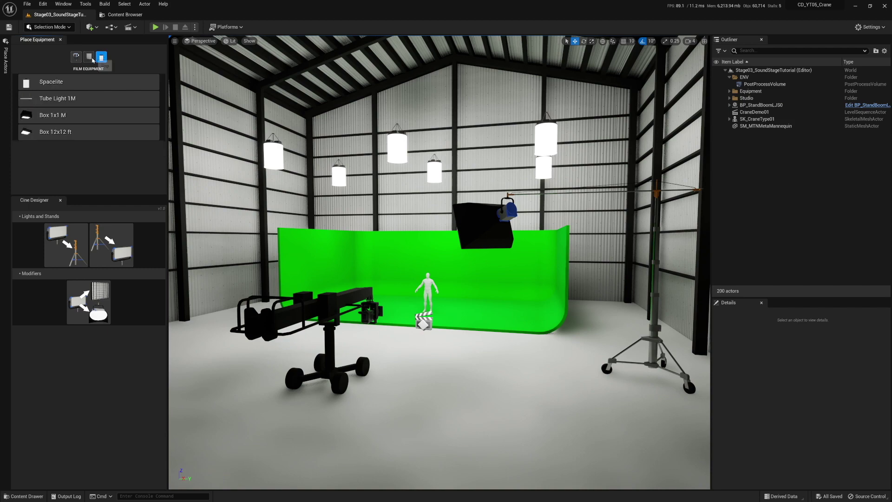
left_click(76, 57)
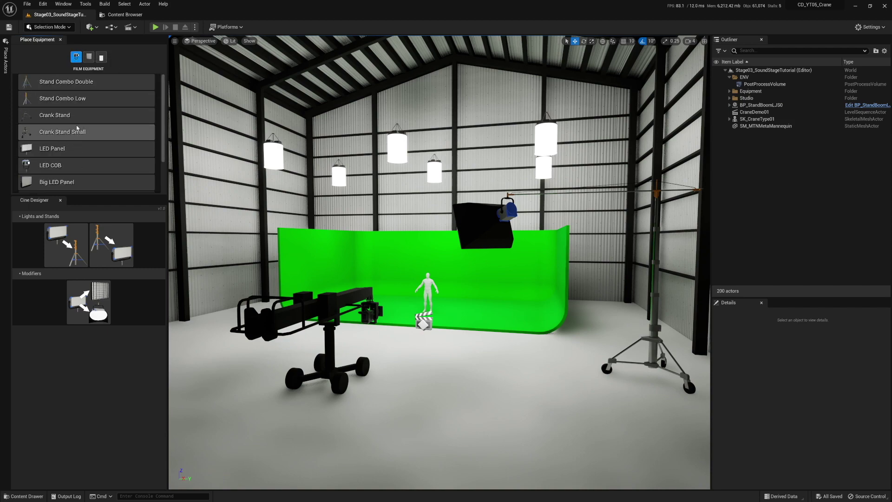
Place two Crank Stands and two Crank Stand Smalls on the floor near the stage entrance
key("s")
right_click_drag(512, 235, 512, 235)
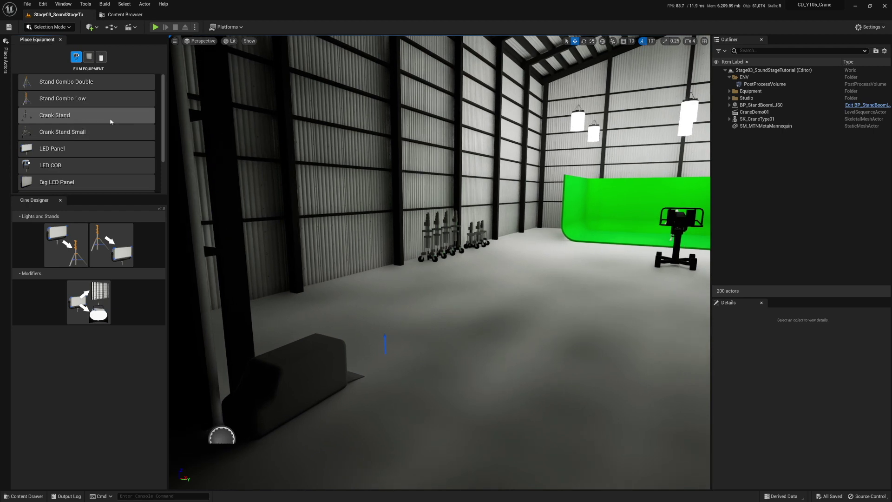
left_click(111, 121)
left_click(111, 121)
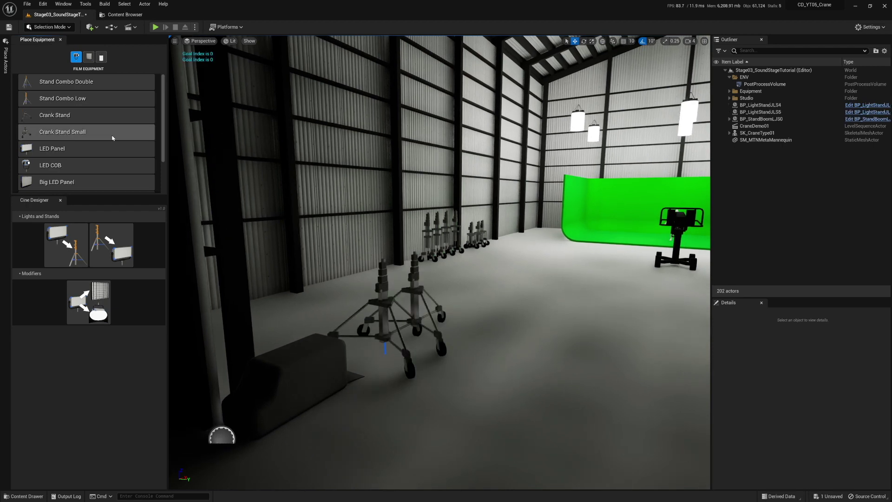
left_click(113, 135)
left_click(113, 136)
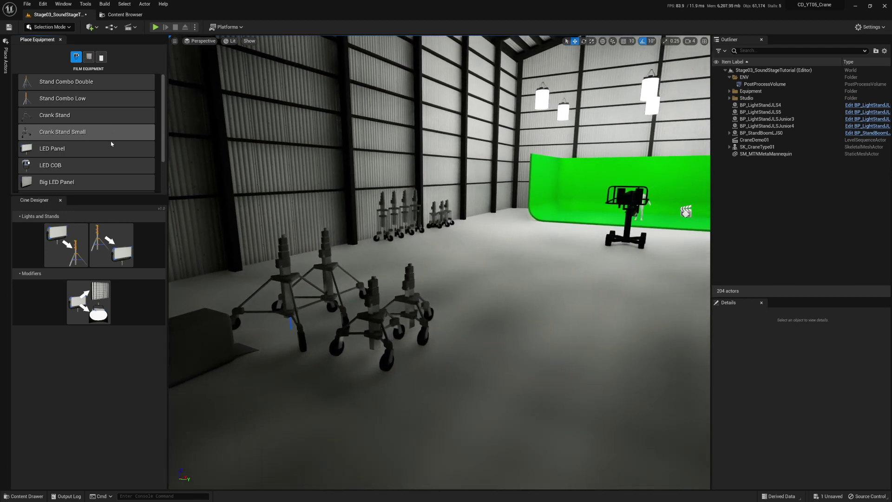
Place two Big LED Panels and two Big LED COBs in the level
scroll(112, 140, "down", 2)
left_click(97, 148)
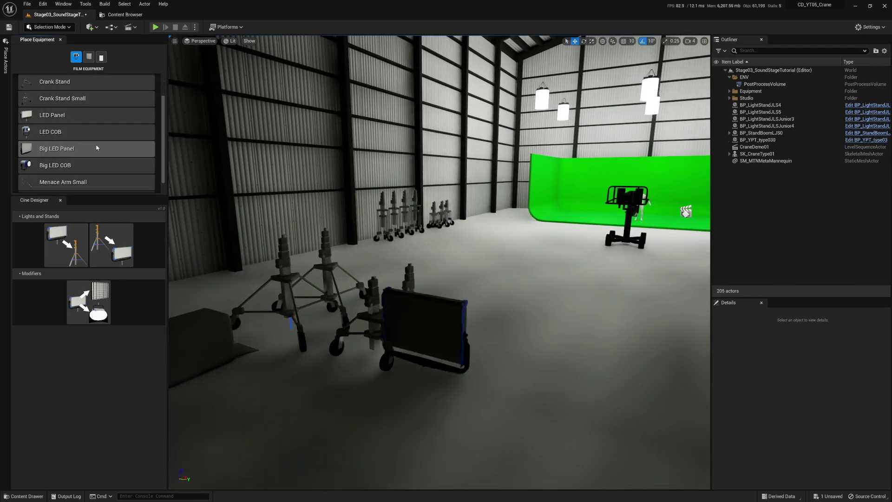
left_click(97, 148)
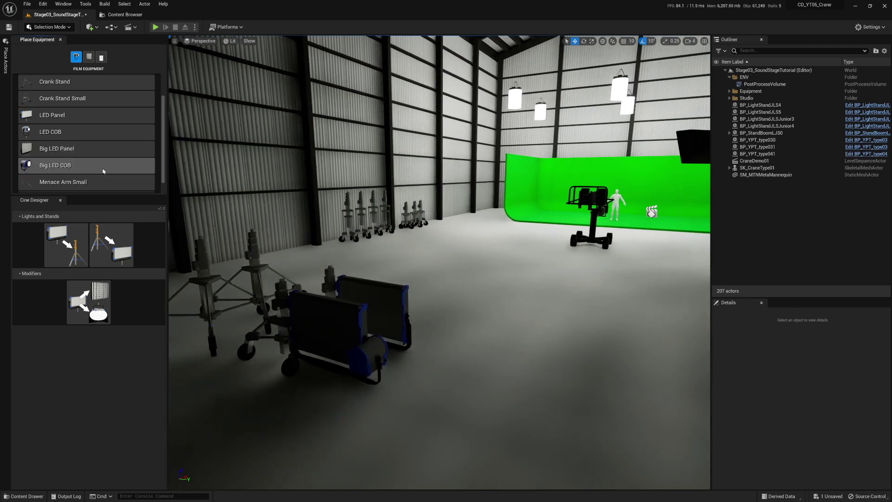
left_click(103, 171)
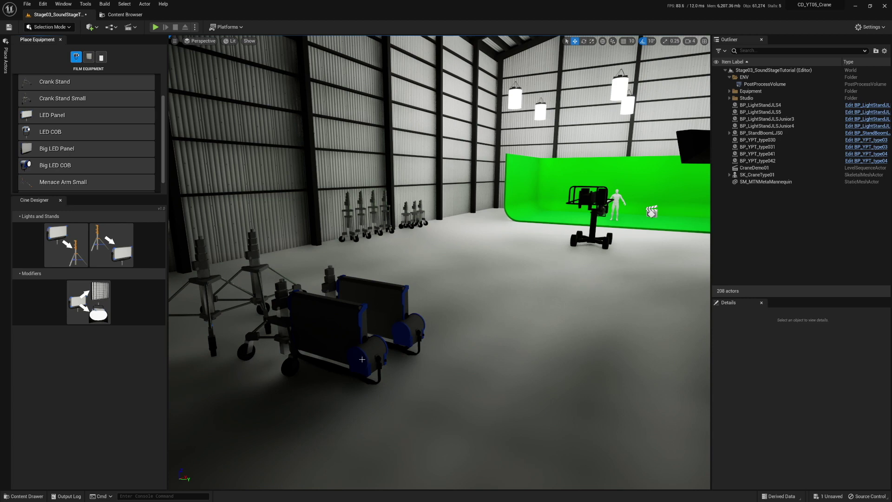
Mount the nearest Big LED COB on the first large crank stand
right_click_drag(362, 359, 356, 358)
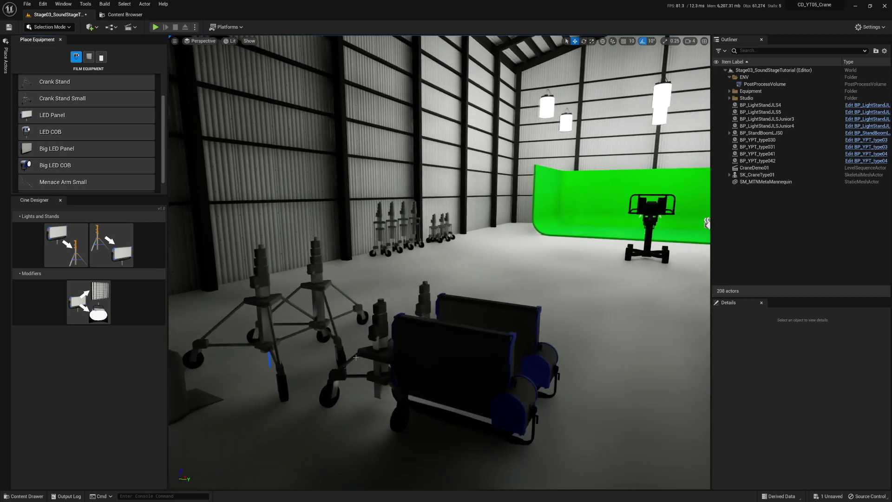
left_click(268, 294)
left_click(528, 403, "ctrl")
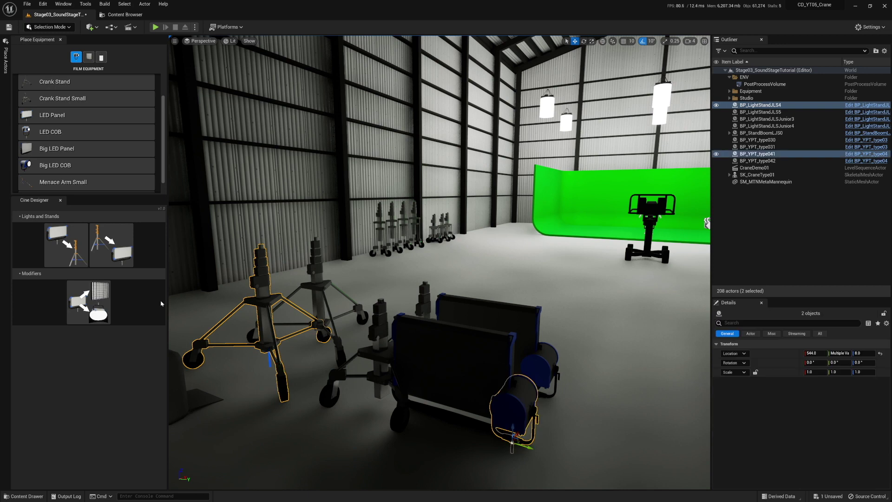
left_click(69, 258)
Mount the rear Big LED Panel on the rear small crank stand
left_click(423, 294)
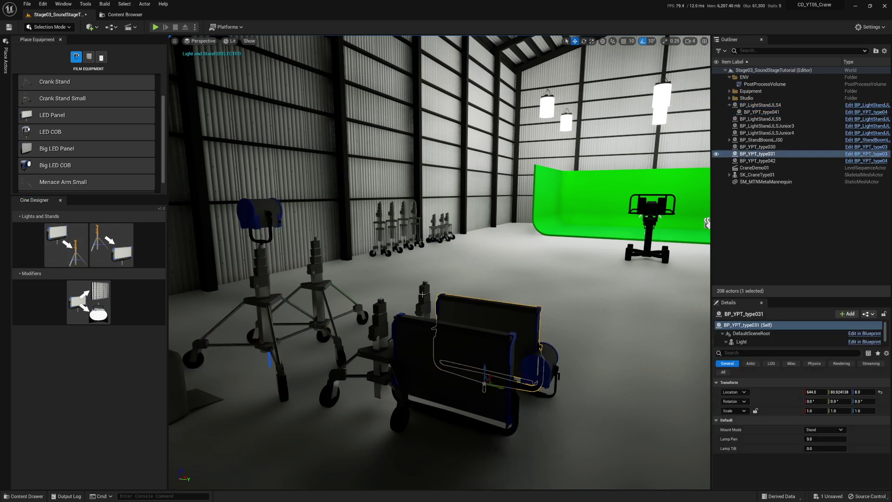
left_click(427, 290, "ctrl")
left_click(71, 253)
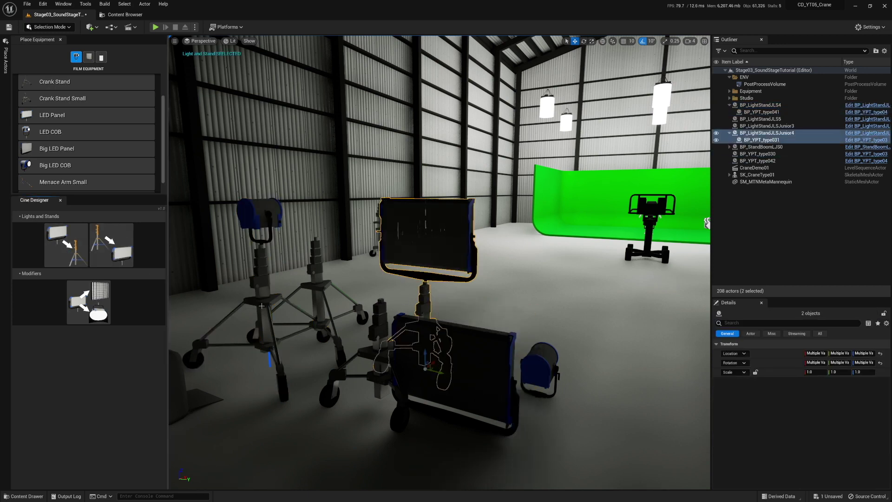
Delete the unmounted Big LED Panel and Big LED COB together with the unused large and small crank stands
left_click(494, 365)
left_click(540, 367, "ctrl")
left_click(383, 313, "ctrl")
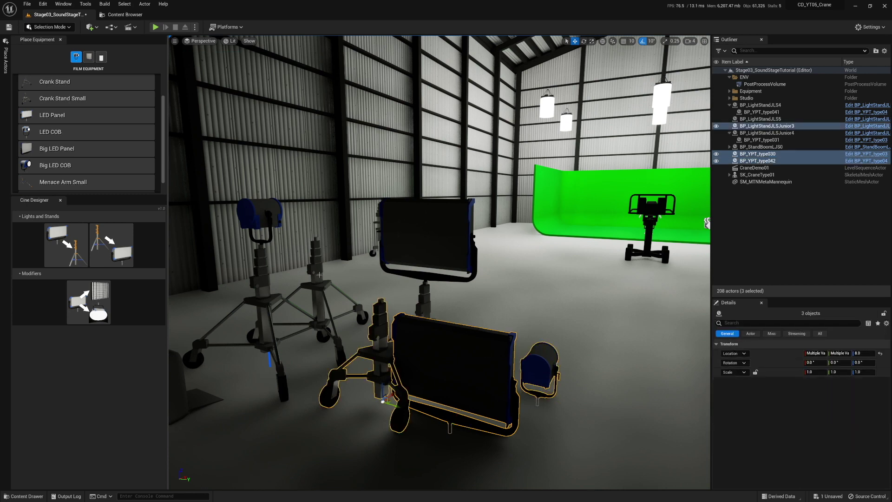
key("Delete")
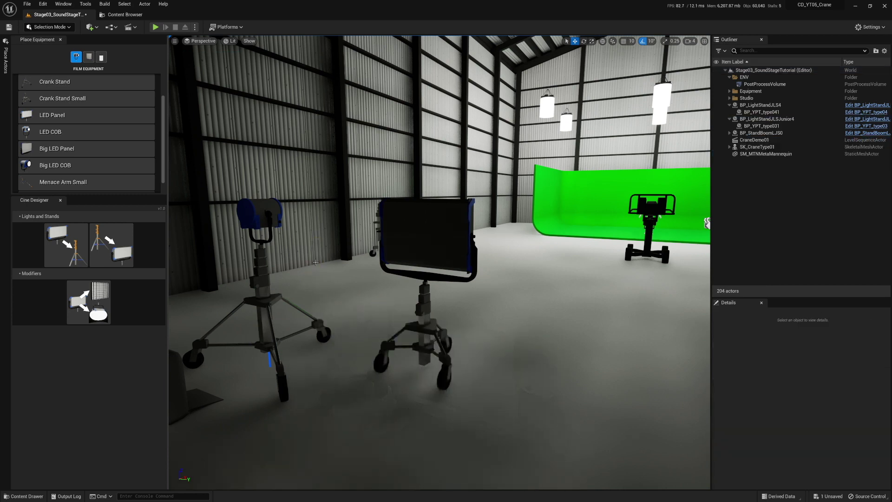
Move the large stand with the LED COB and the small stand with the LED panel farther into the sound stage
right_click_drag(324, 307, 323, 307)
key("d")
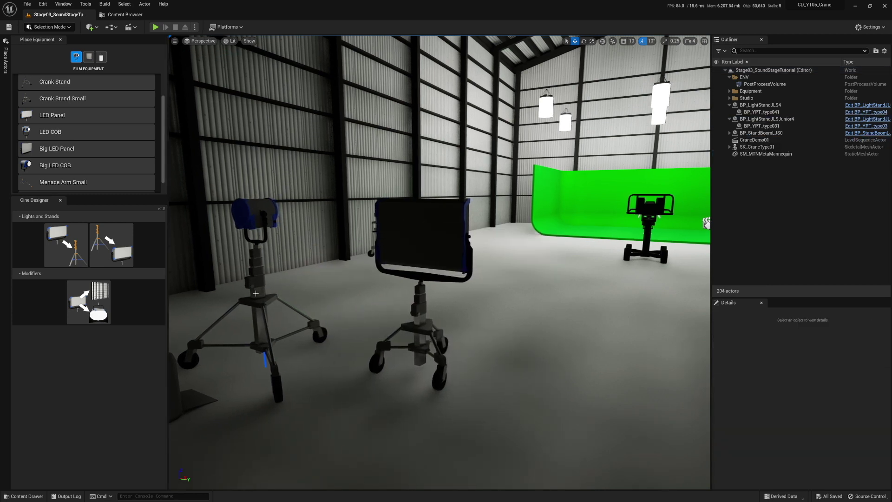
left_click(273, 358)
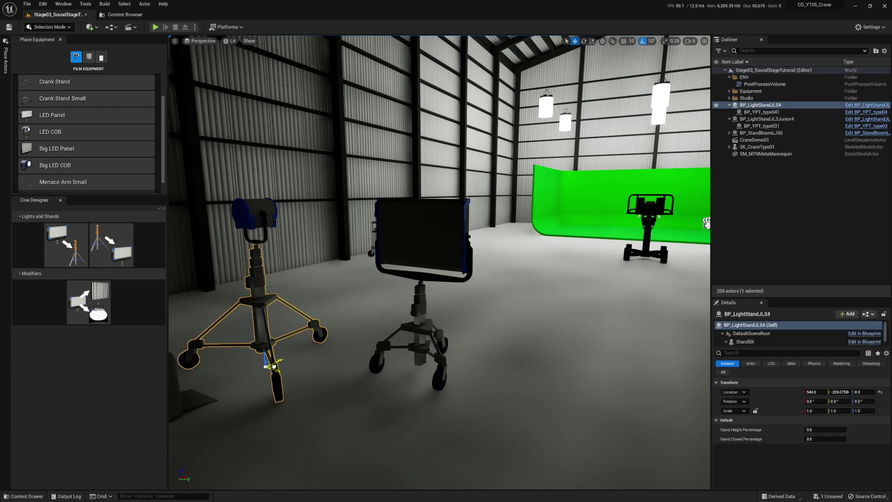
left_click_drag(273, 366, 488, 263)
left_click(421, 324)
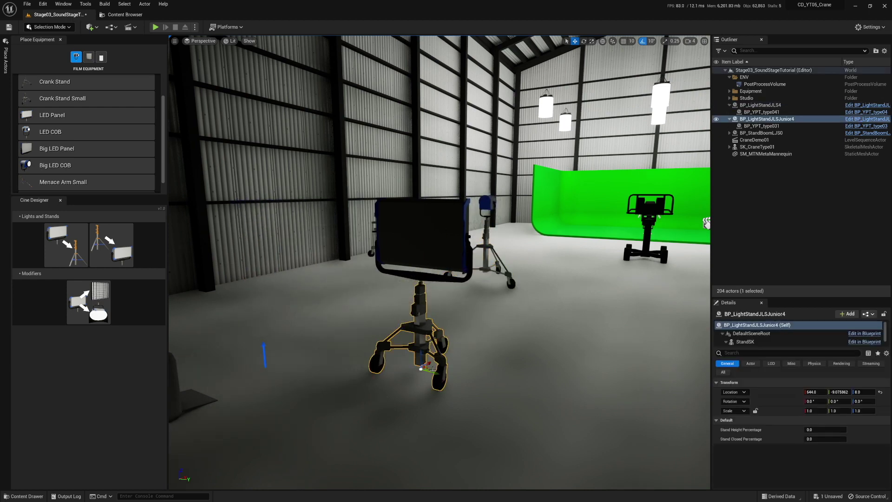
left_click_drag(428, 370, 557, 293)
key("f")
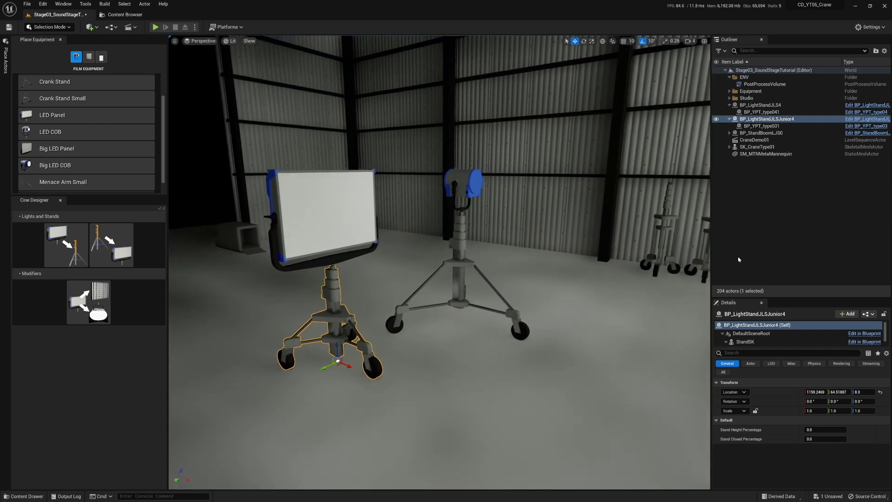
Set the Stand Height Percentage of the small crank stand carrying the LED panel to 0.5
left_click_drag(755, 347, 753, 320)
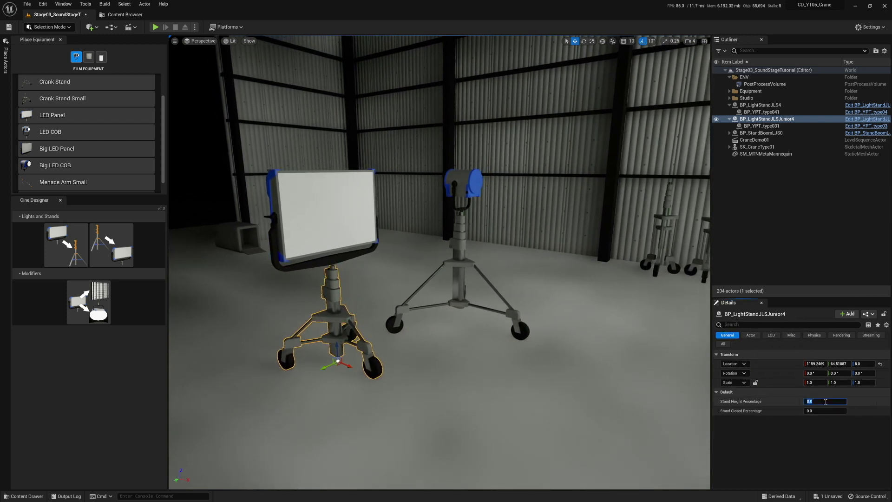
type("0.5")
key("Return")
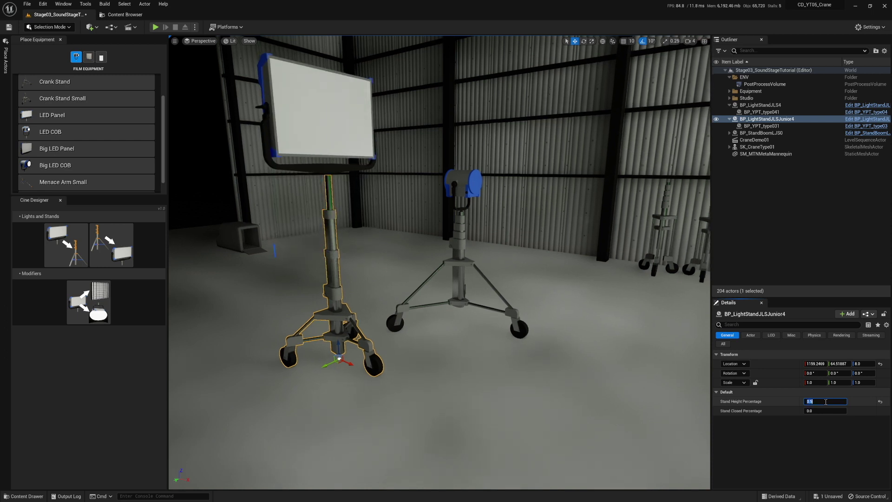
Set the large crank stand's height percentage to 0.2, and try its closed percentage at 1 before restoring it to 0
left_click(454, 261)
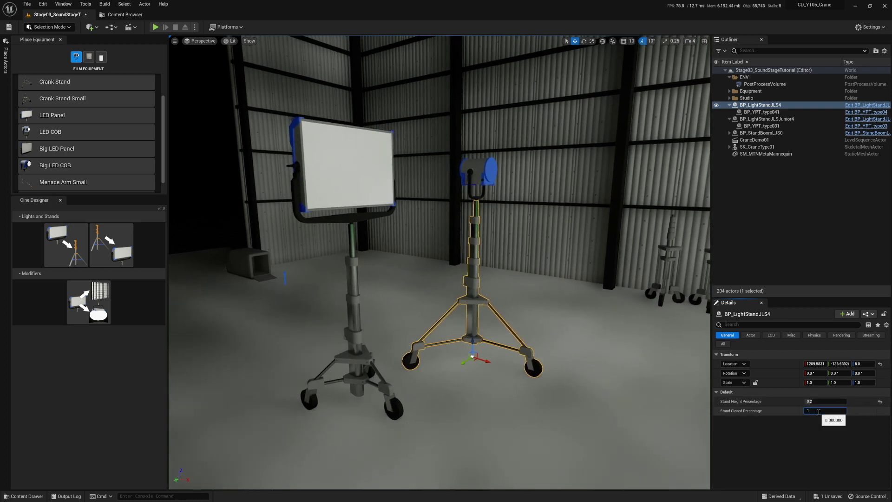
key("Return")
type("0")
key("Return")
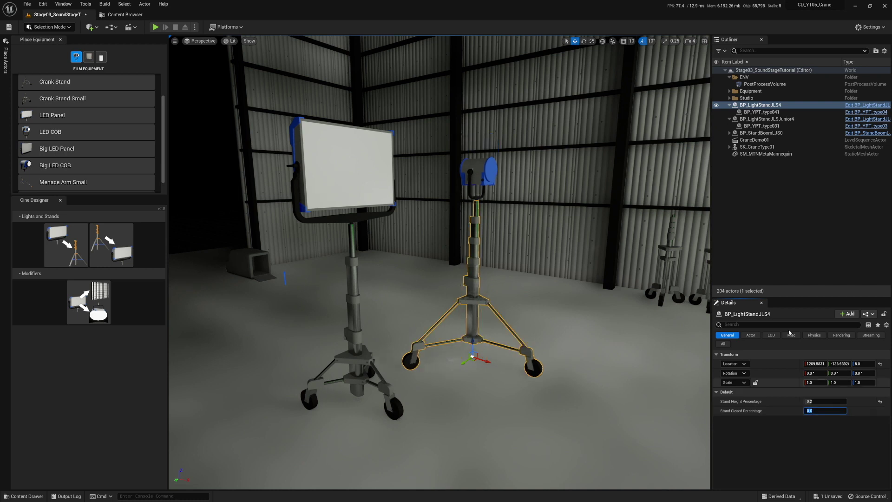
left_click(781, 229)
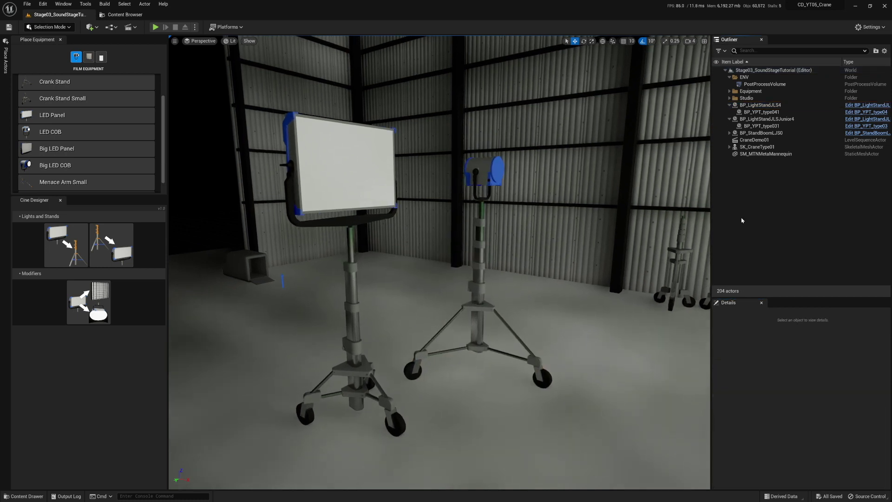
Add the Diffusion Panel modifier to the Big LED Panel on the small crank stand
left_click(340, 173)
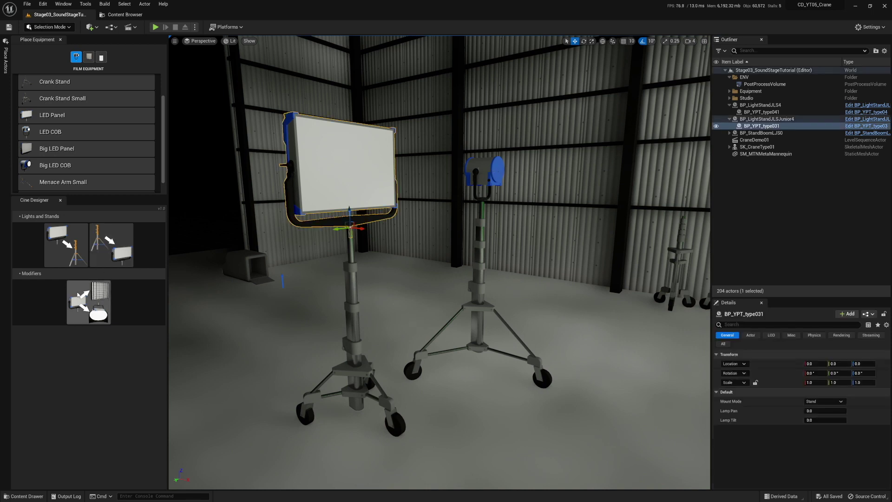
left_click(80, 297)
left_click(64, 234)
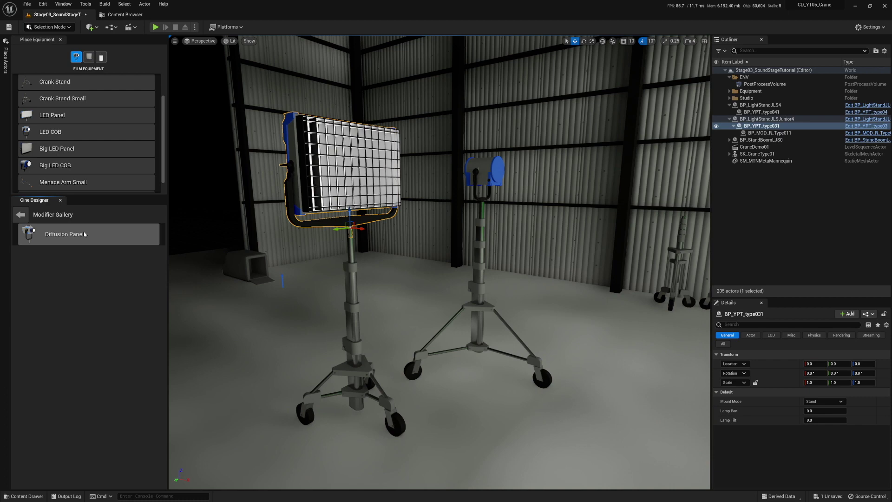
Try the Fresnel modifier on the Big LED COB and replace it with the Softbox Large modifier
key("w")
key("d")
mouse_move(369, 175)
right_mouse_down()
mouse_move(386, 176)
mouse_move(371, 174)
right_mouse_up()
left_click(375, 168)
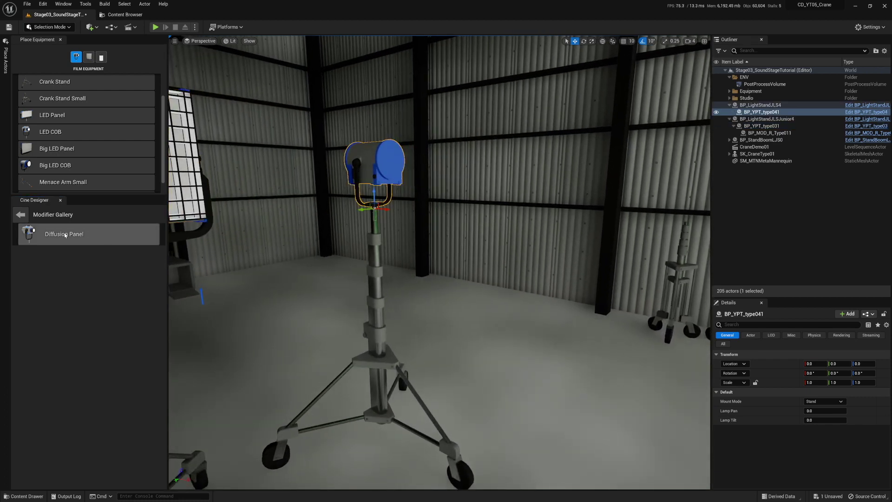
left_click(90, 307)
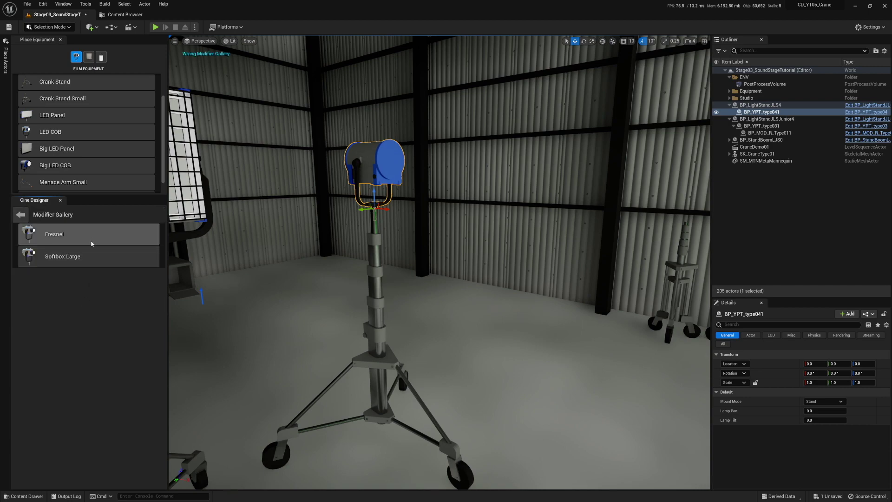
left_click(92, 241)
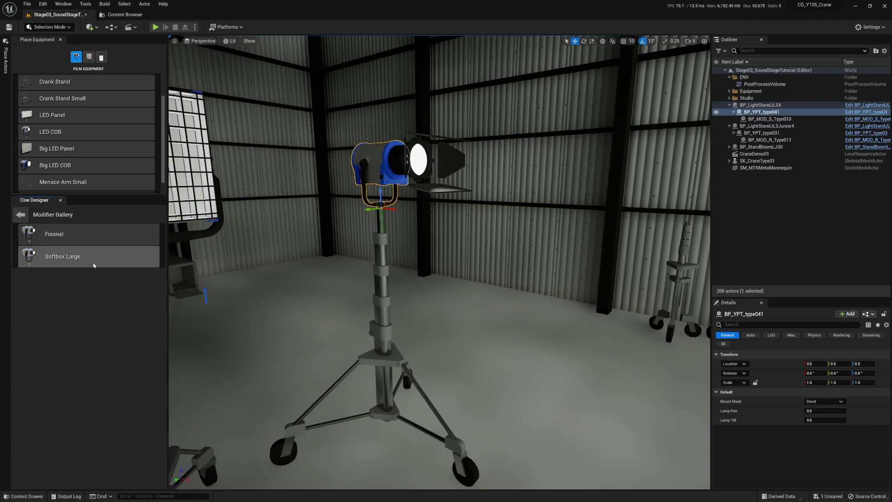
left_click(93, 264)
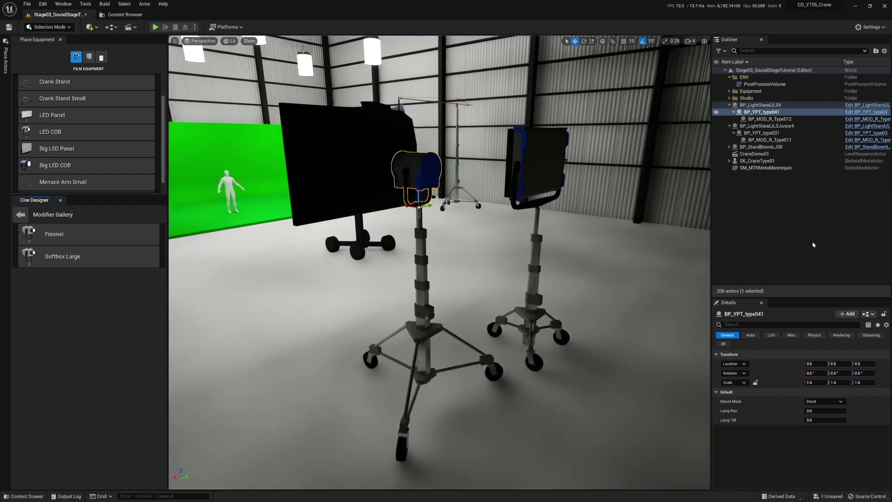
Delete both crank stands with their mounted lights, including the leftover grid modifier from the LED panel
left_click(813, 244)
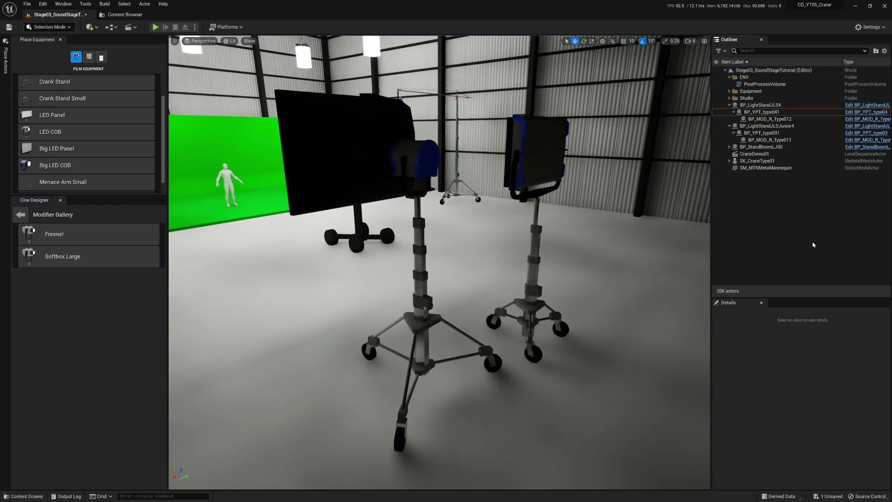
left_click(421, 240)
left_click(535, 244, "ctrl")
left_click(539, 155, "ctrl")
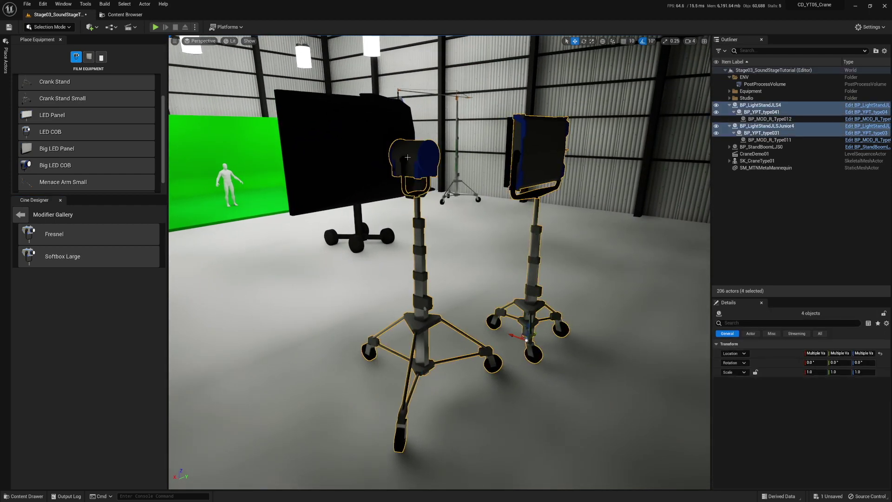
key("Delete")
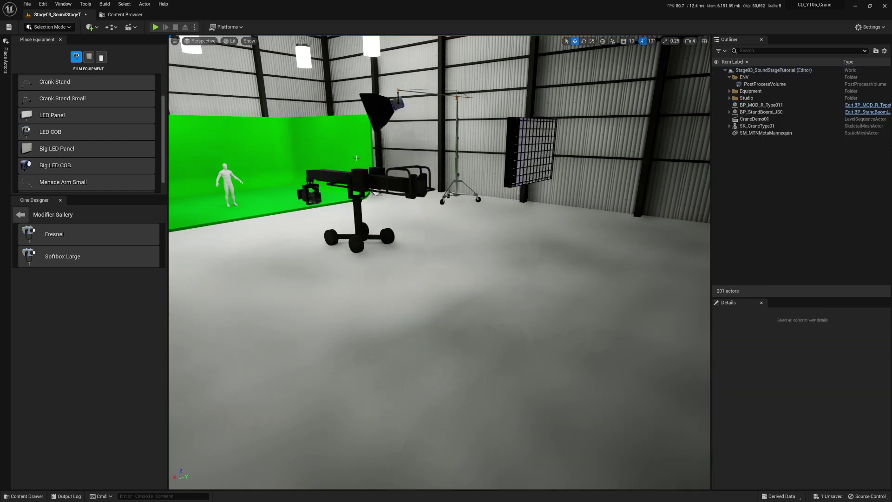
left_click(533, 141)
key("Delete")
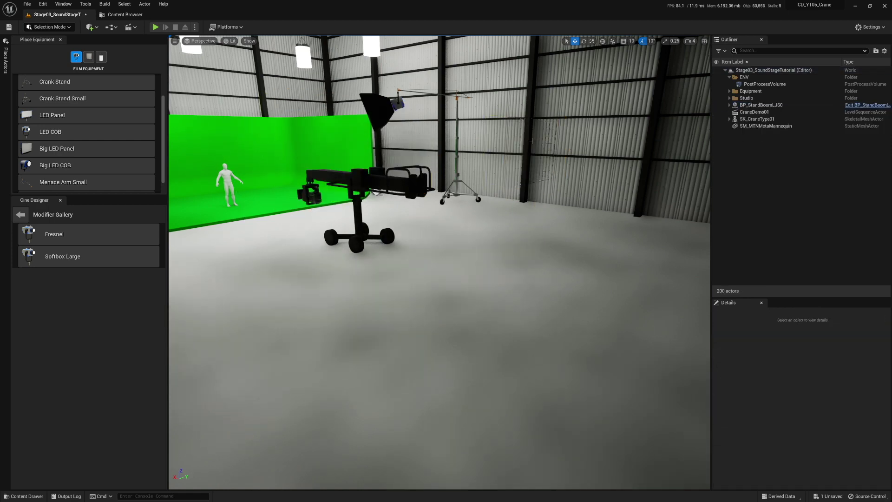
Place a small menace arm, a big menace arm and a Big LED Panel on the sound stage floor
scroll(110, 175, "down", 1)
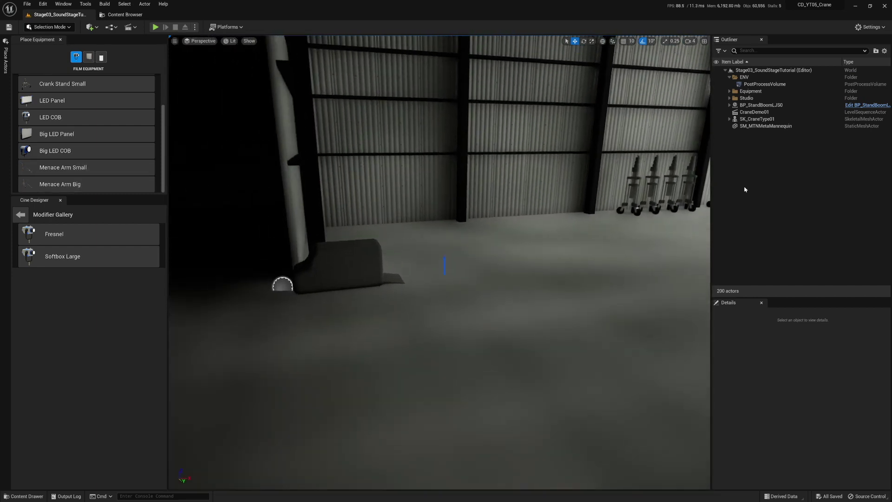
left_click(123, 168)
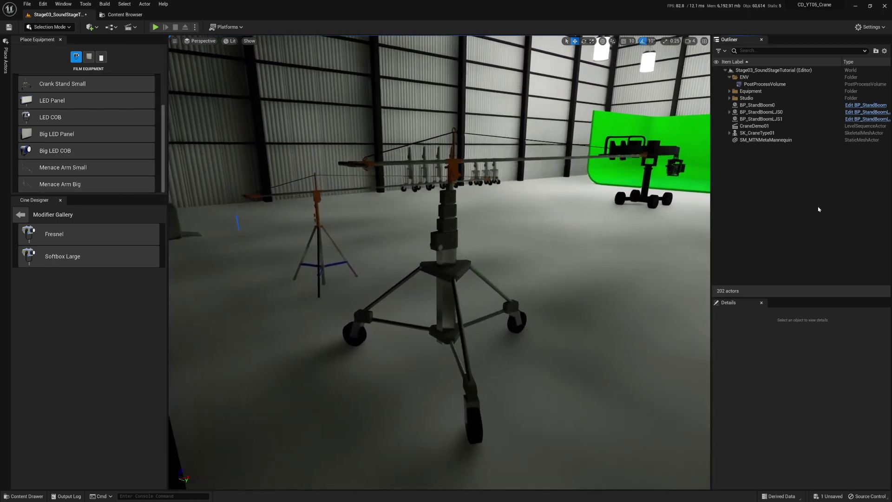
left_click_drag(57, 134, 356, 223)
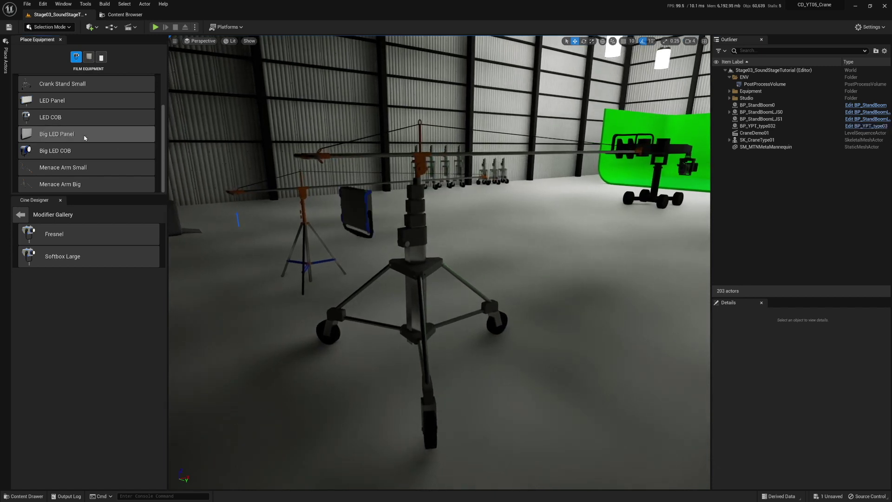
Attach the Big LED Panel to the small menace arm
left_click(294, 199, "ctrl")
left_click(55, 236)
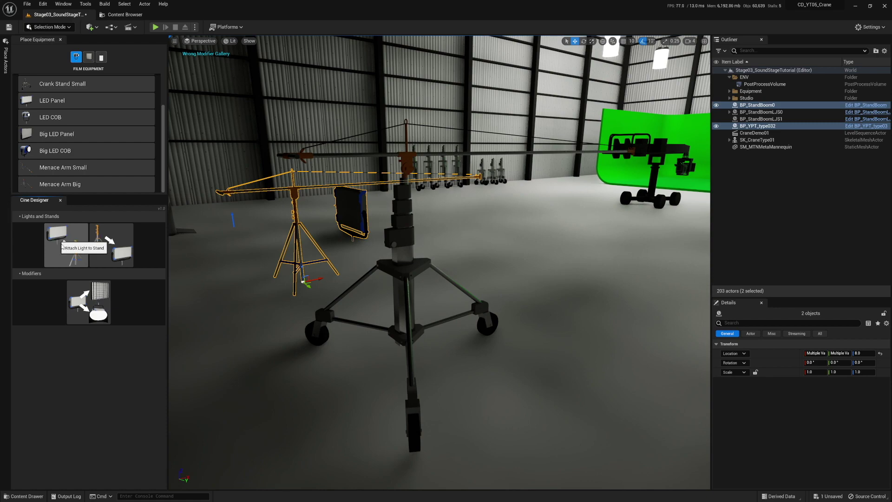
left_click(62, 247)
left_click(790, 217)
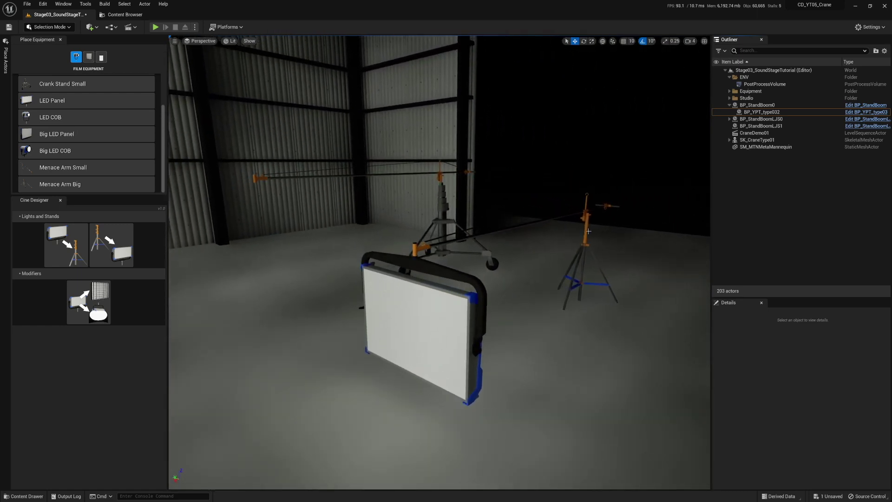
Set the small menace arm's Stand Height Percentage to 0.5
left_click(587, 231)
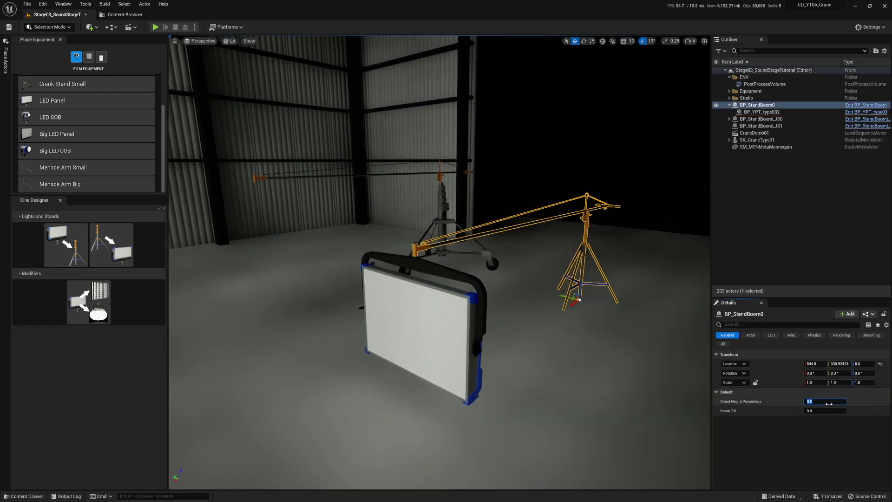
type("0.5")
key("Return")
left_click(779, 229)
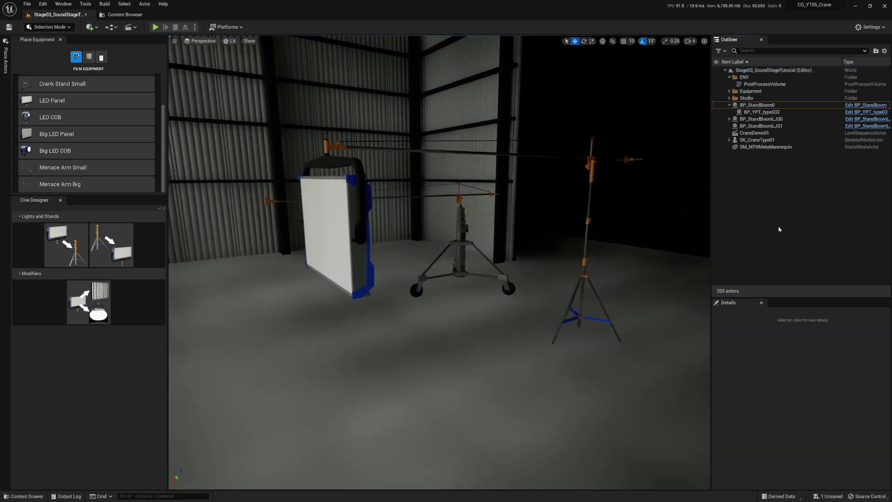
Reattach the Big LED Panel to the new big menace arm and delete the empty small menace arm
left_click(374, 244)
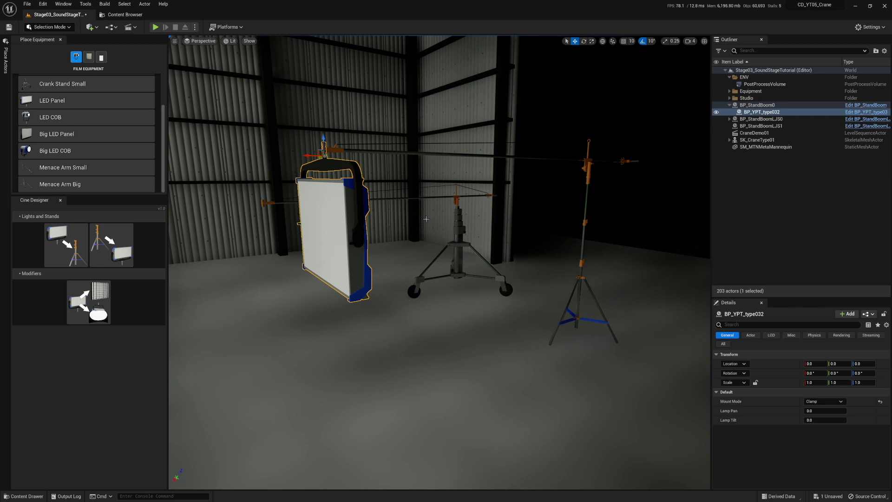
left_click(459, 221, "ctrl")
left_click(56, 257)
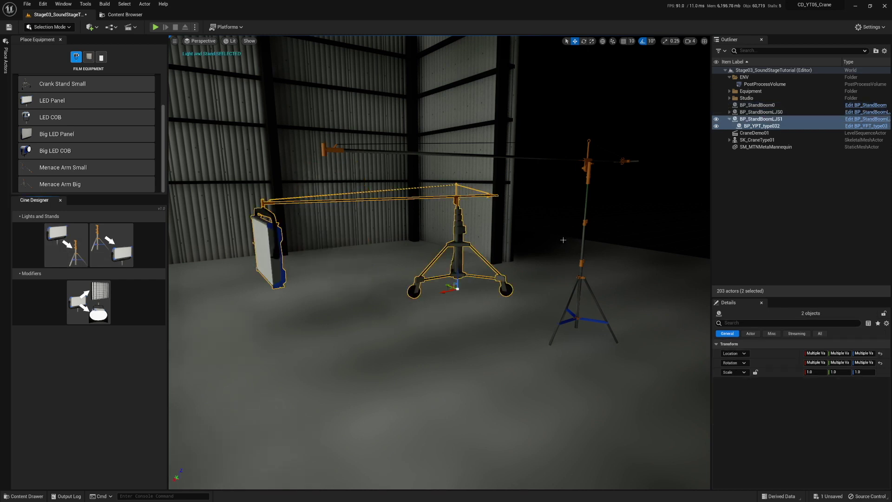
left_click(584, 223)
key("Delete")
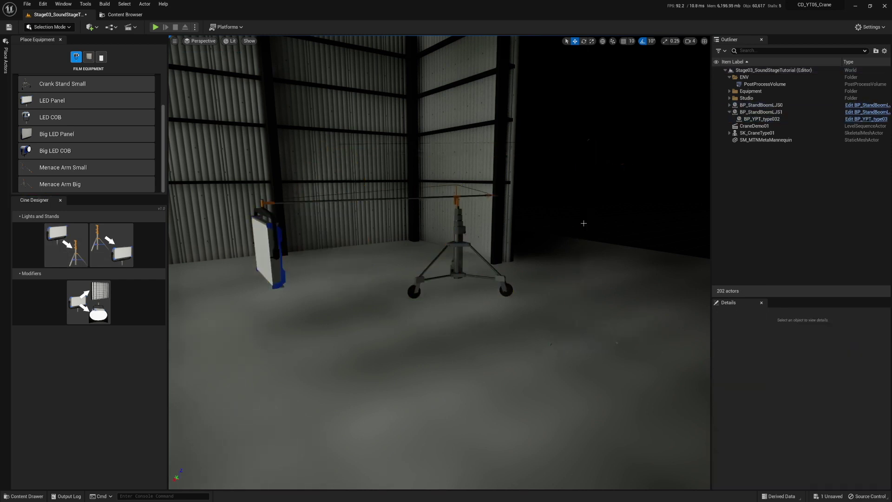
Move the big menace arm with its LED panel along the X axis to about 1529, farther into the sound stage
left_click(459, 234)
scroll(460, 232, "down", 5)
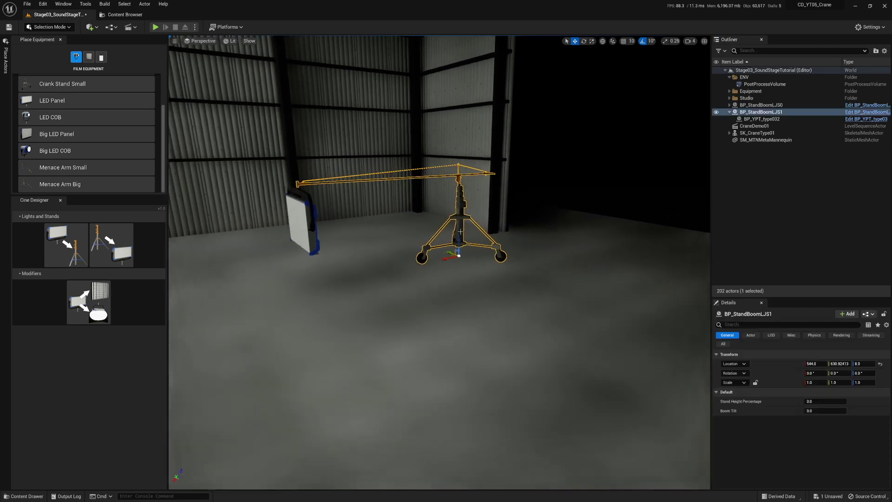
key("s")
right_click_drag(461, 232, 488, 244)
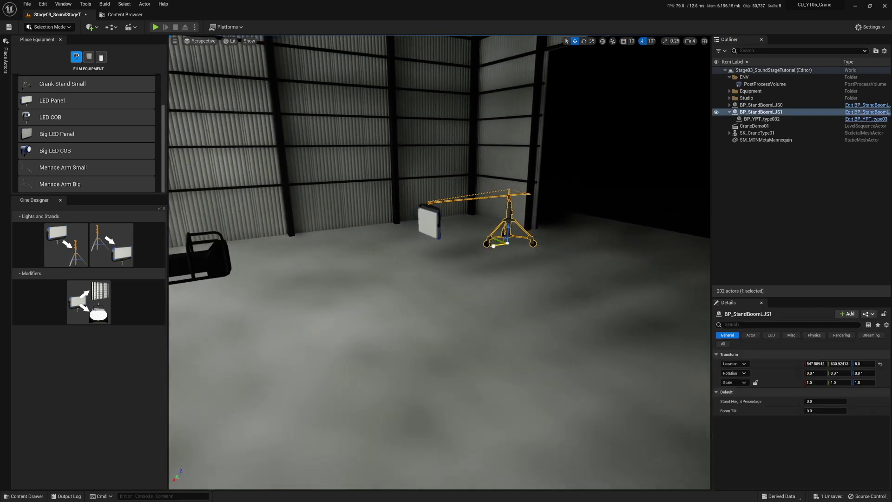
left_click_drag(493, 246, 215, 289)
left_click(747, 227)
right_click_drag(688, 226, 604, 212)
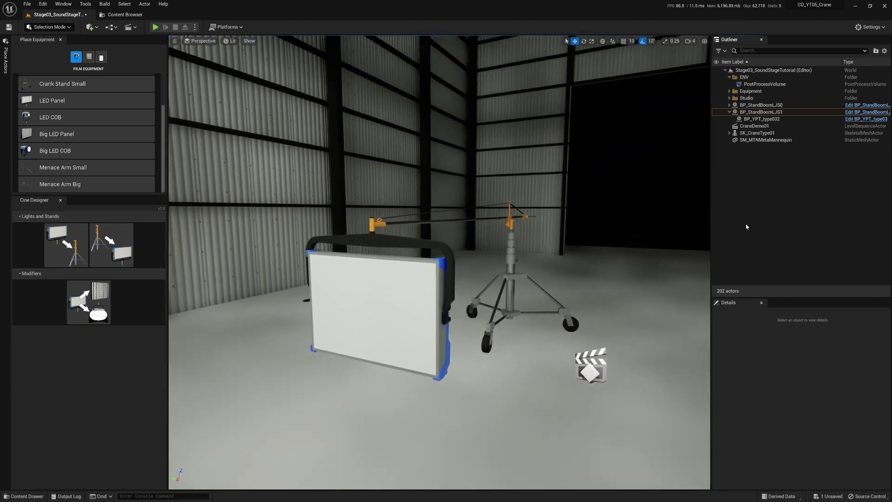
Set the big menace arm's Stand Height Percentage to 0.5 and its Boom Tilt to 15
left_click(517, 278)
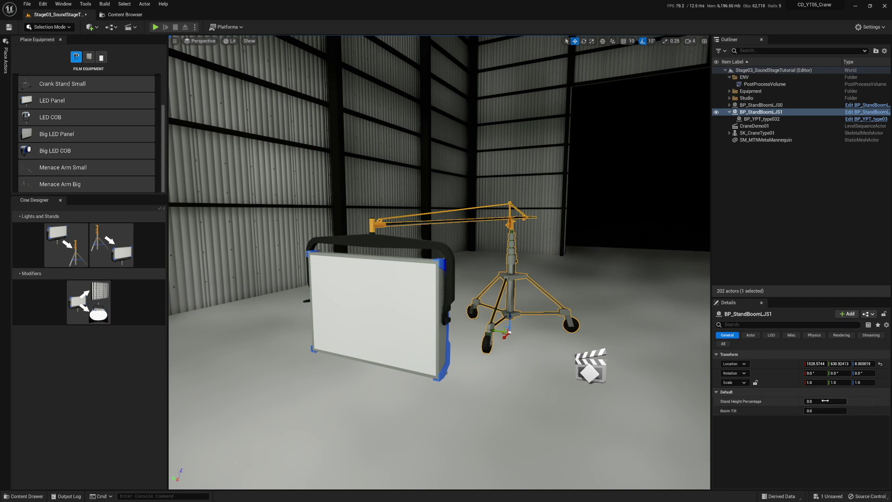
type("0.5")
key("Return")
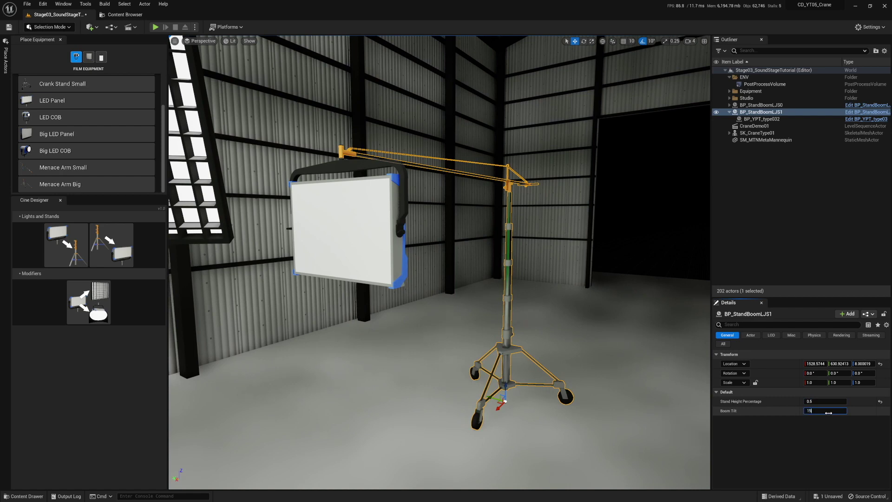
key("Return")
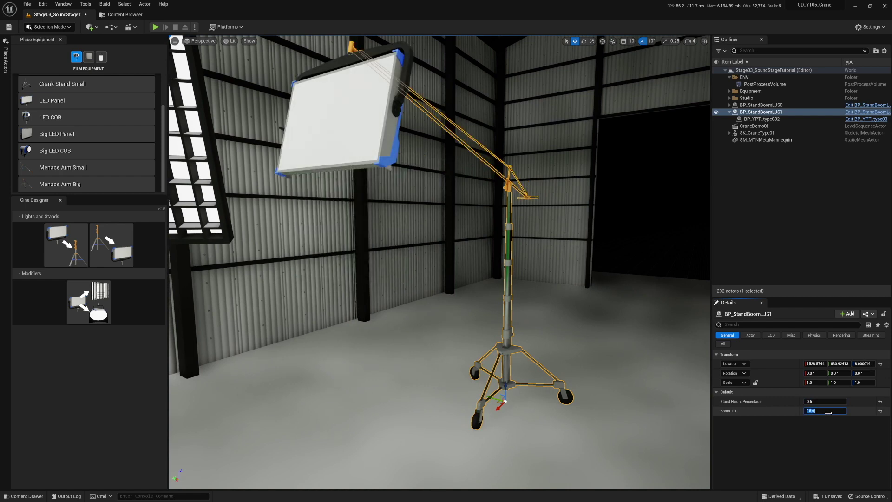
Set the Lamp Tilt of the Big LED Panel hanging from the menace arm to -46
left_click(354, 154)
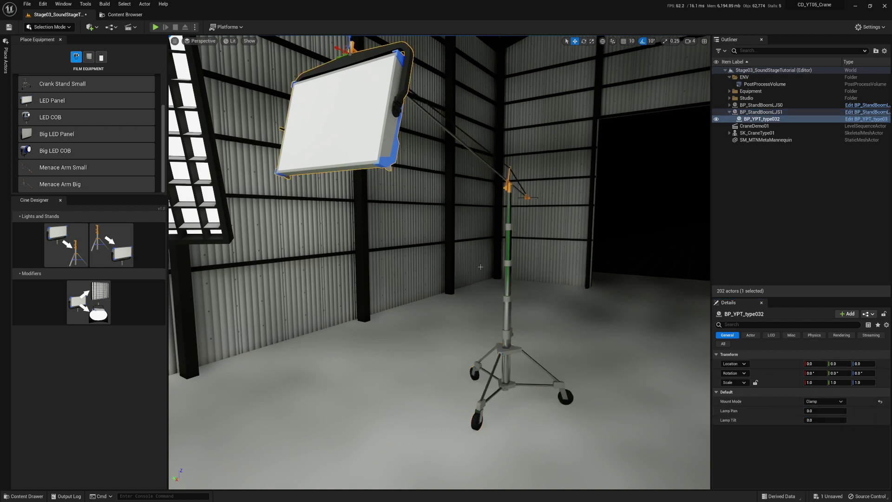
right_click_drag(481, 271, 526, 295)
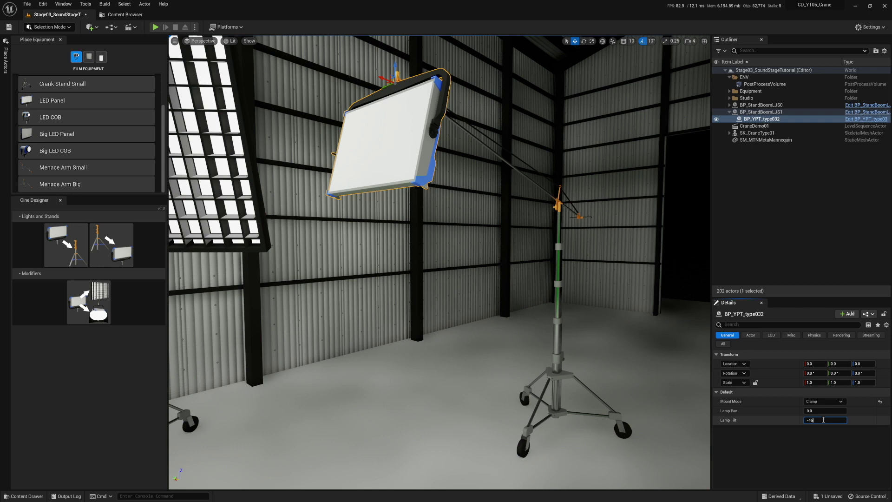
left_click(824, 419)
type("-46")
key("Return")
left_click(755, 225)
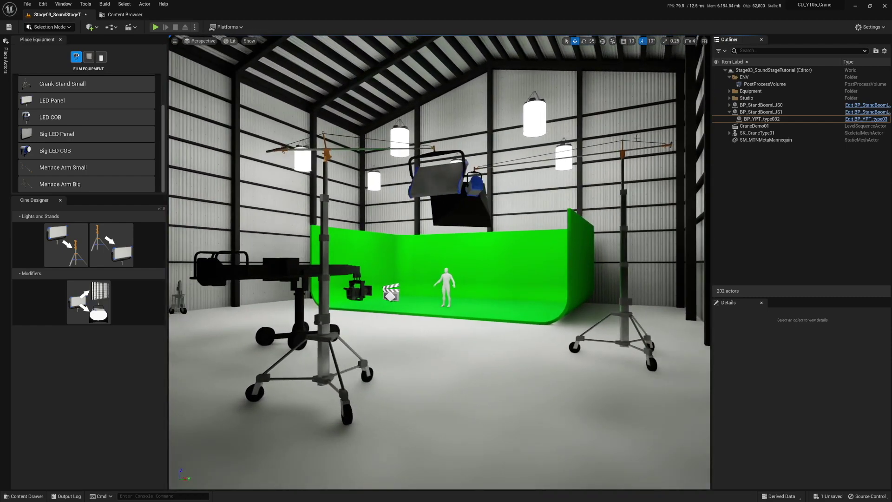
Delete the Big LED Panel together with the big menace arm that holds it
left_click(446, 184)
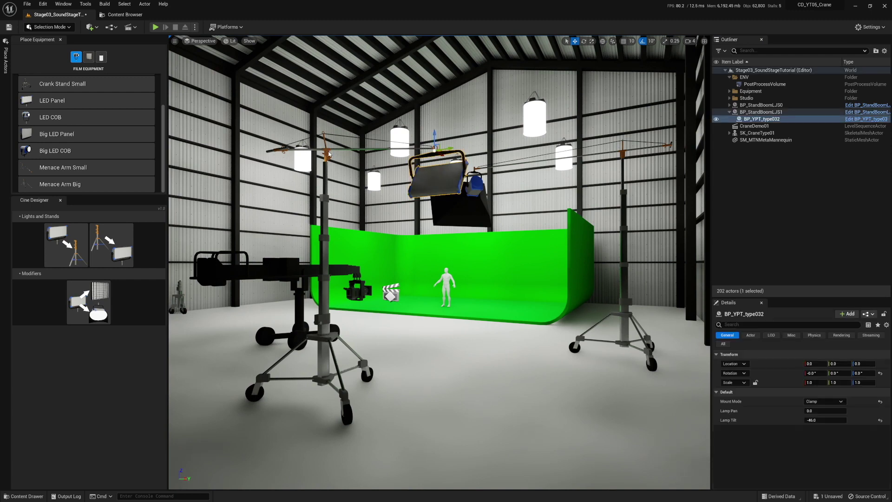
left_click(324, 182, "ctrl")
key("Delete")
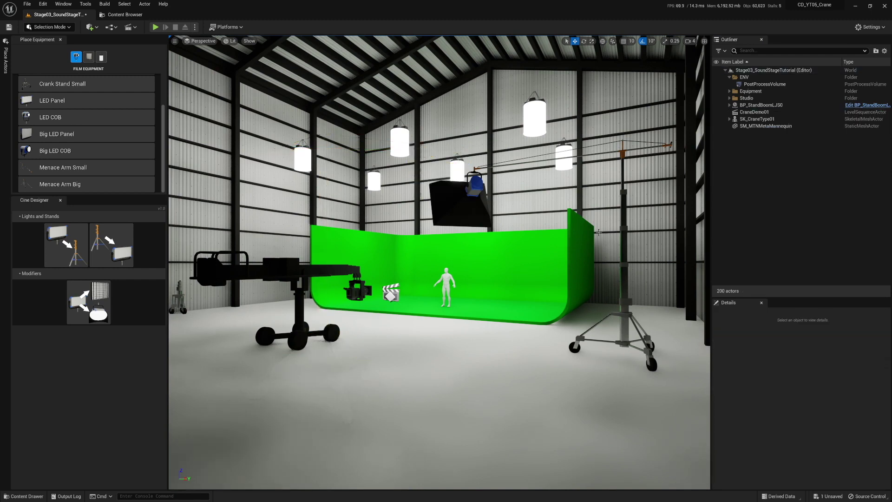
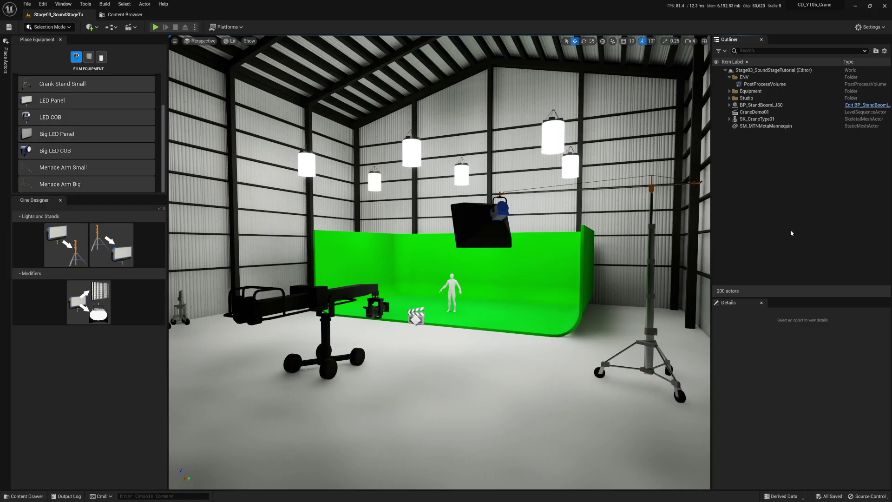
Dock the Place Equipment and Cine Designer panels to the sidebar to enlarge the viewport
right_click(36, 40)
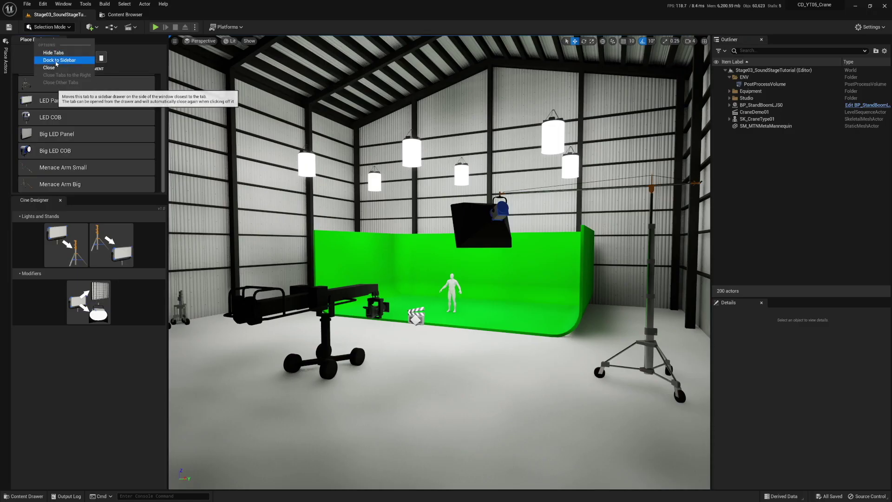
left_click(57, 62)
right_click(35, 40)
left_click(58, 63)
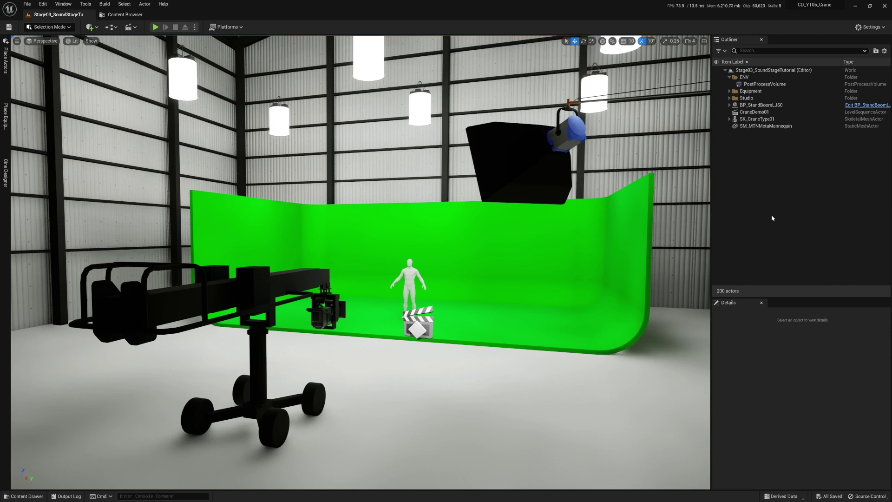
Inspect the SK_CraneType01 crane and the CineCameraActor1 attached to it
left_click(237, 283)
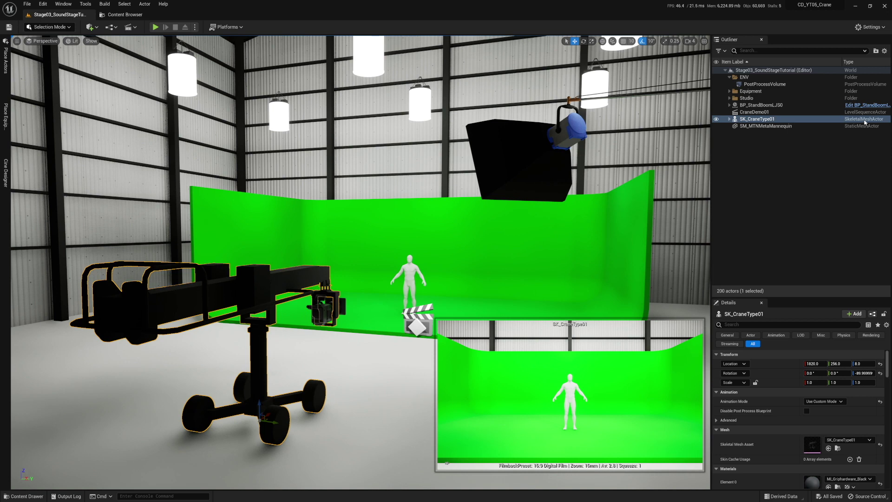
left_click(730, 119)
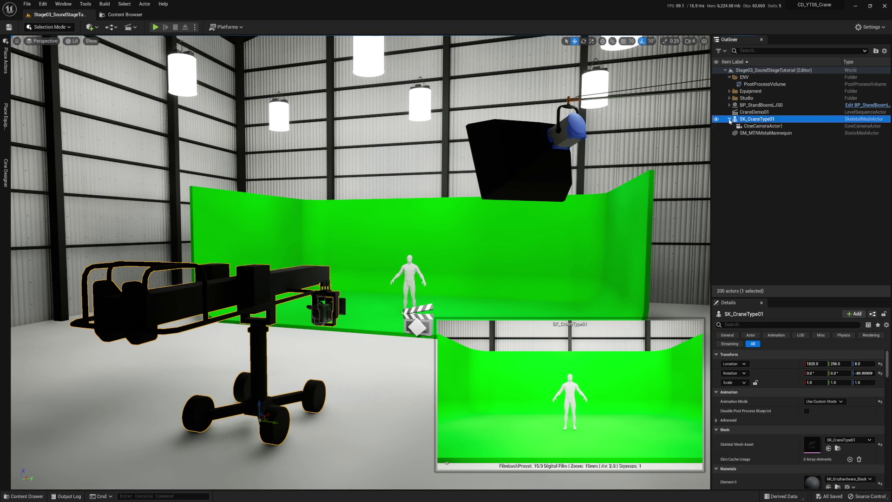
left_click(761, 126)
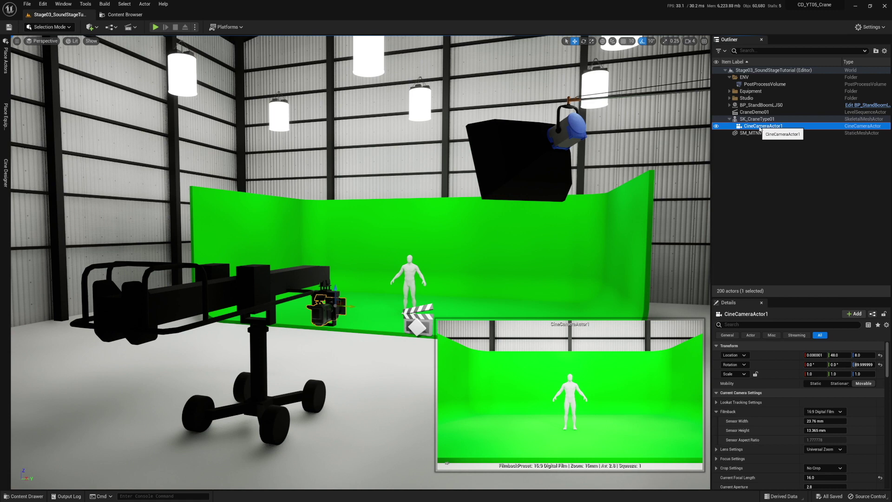
left_click(753, 165)
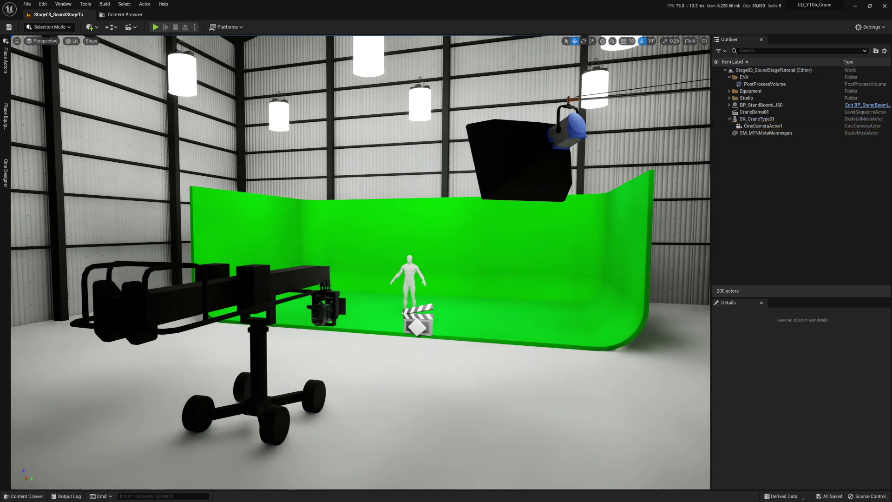
Open the CraneDemo01 level sequence and scrub its timeline to frame 35
left_click(418, 328)
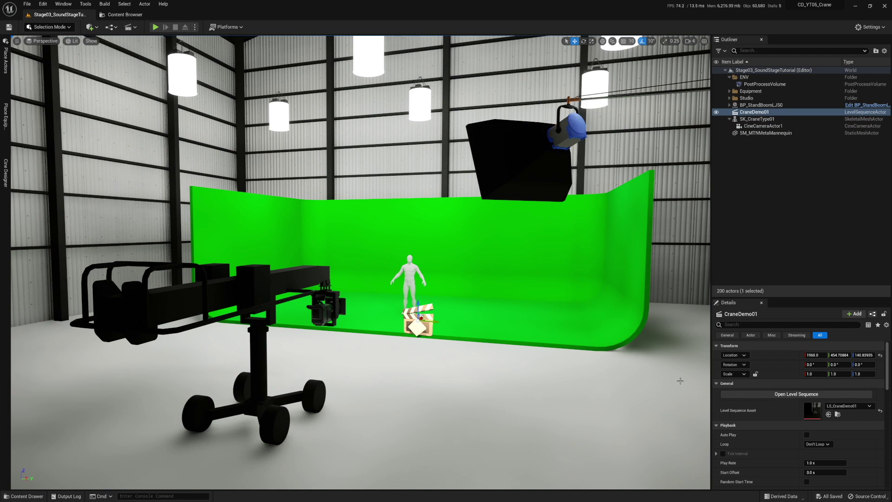
left_click(787, 395)
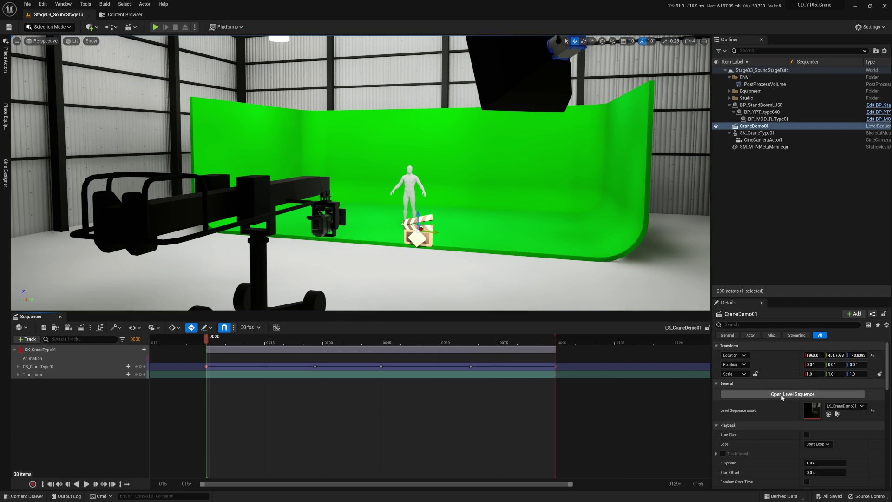
left_click_drag(211, 342, 343, 340)
Assign the SK_CraneType01 actor from the level to the sequence's SK_CraneType01 track
left_click(65, 351)
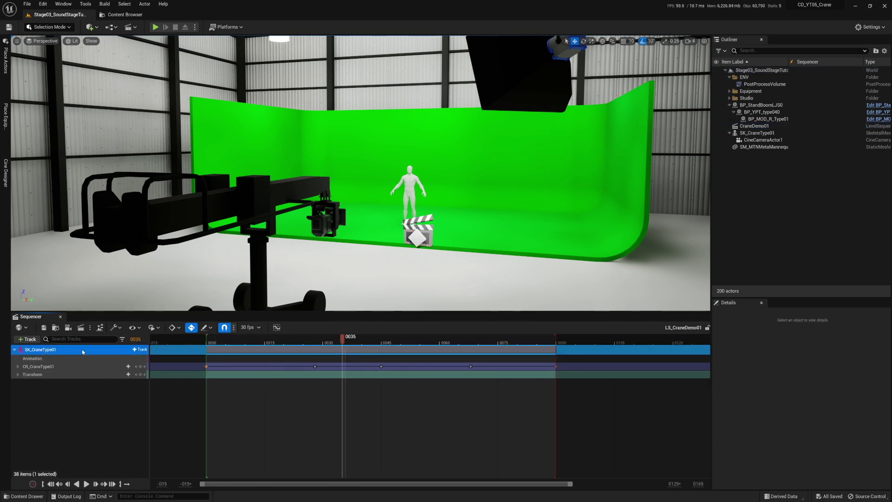
right_click(81, 350)
mouse_move(130, 169)
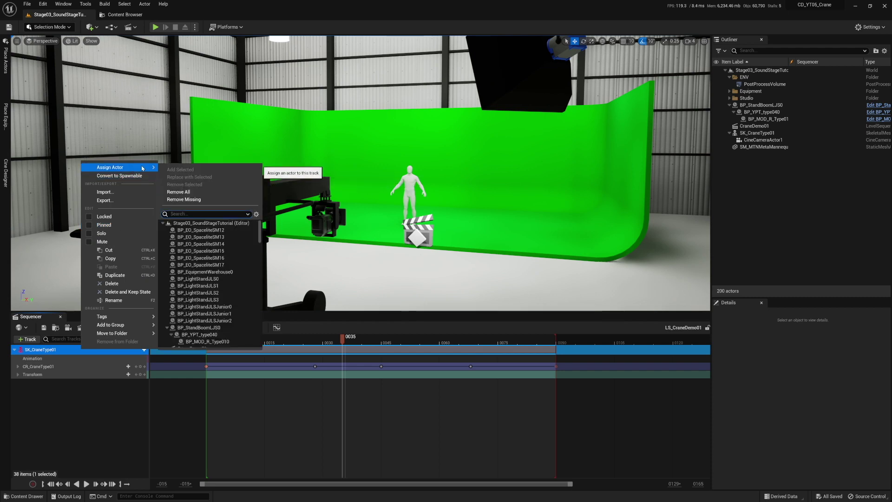
scroll(211, 290, "down", 3)
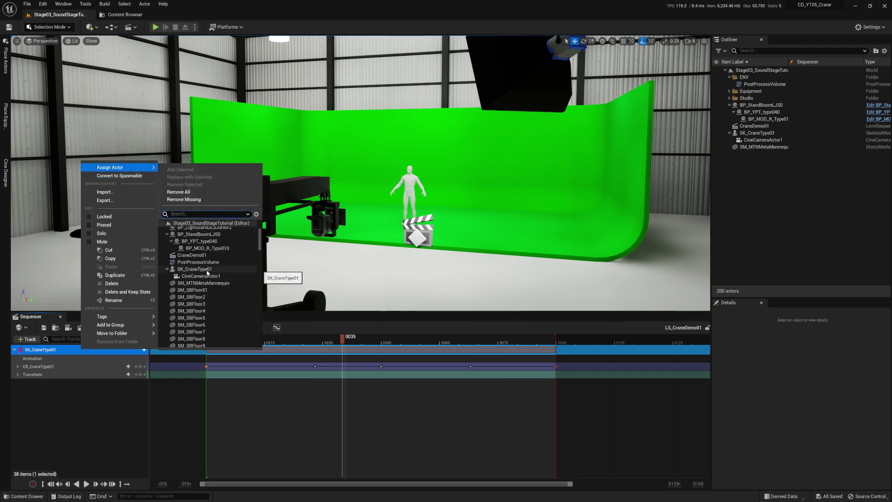
left_click(200, 270)
Reduce the Sequencer's height, then scrub and play the crane animation and return to the first frame
left_click_drag(343, 342, 284, 341)
left_click_drag(305, 312, 305, 359)
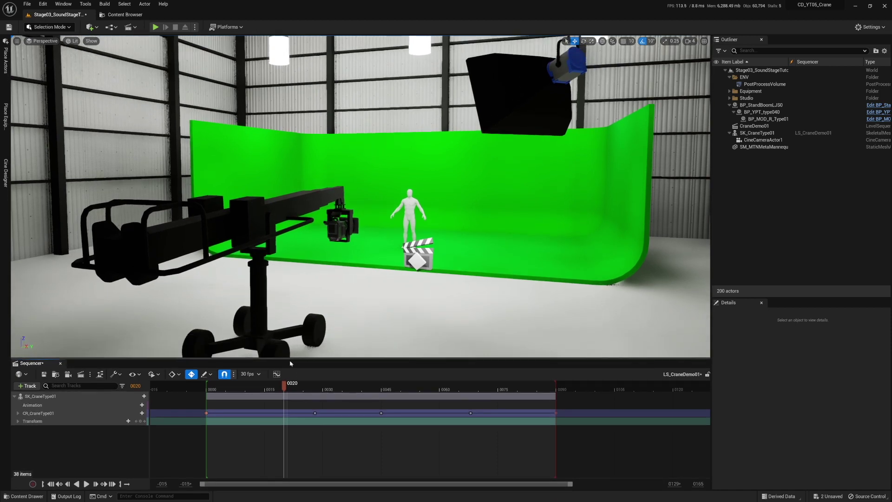
left_click_drag(283, 387, 259, 390)
key("Up")
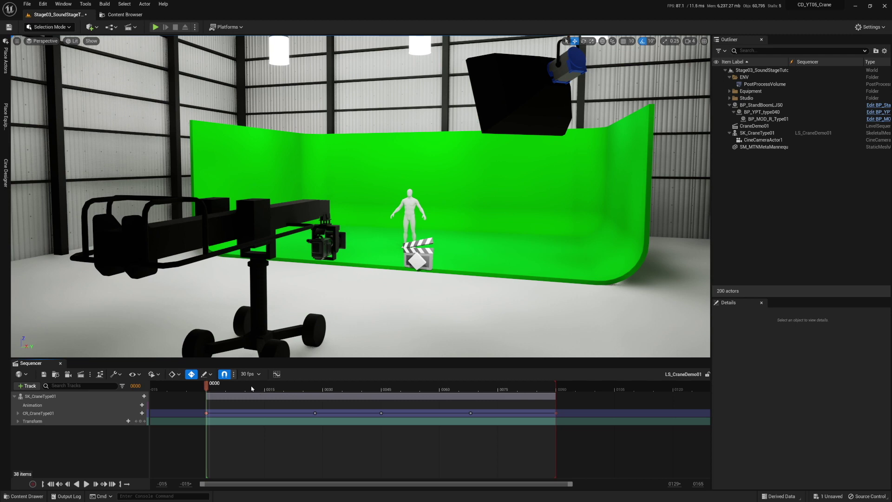
key("space")
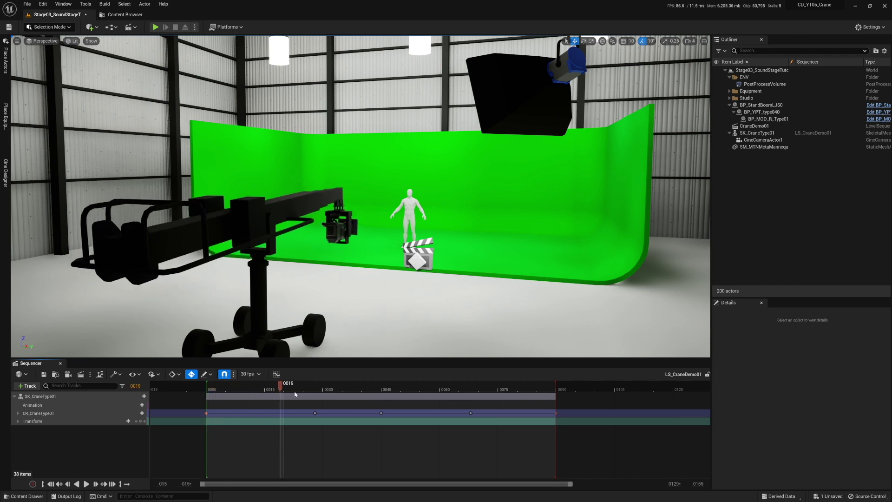
left_click_drag(372, 401, 257, 417)
key("Up")
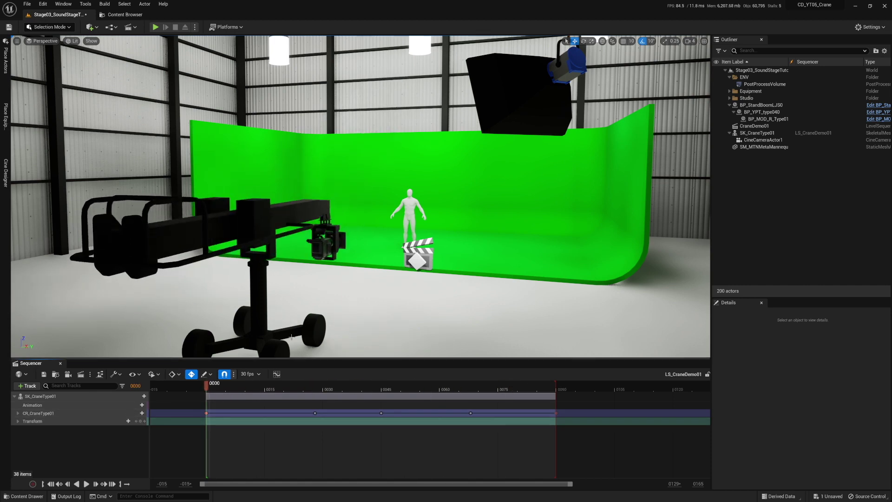
Pin the CineCameraActor1 preview to check its view while scrubbing the crane animation, then unpin it at the first frame
left_click(319, 250)
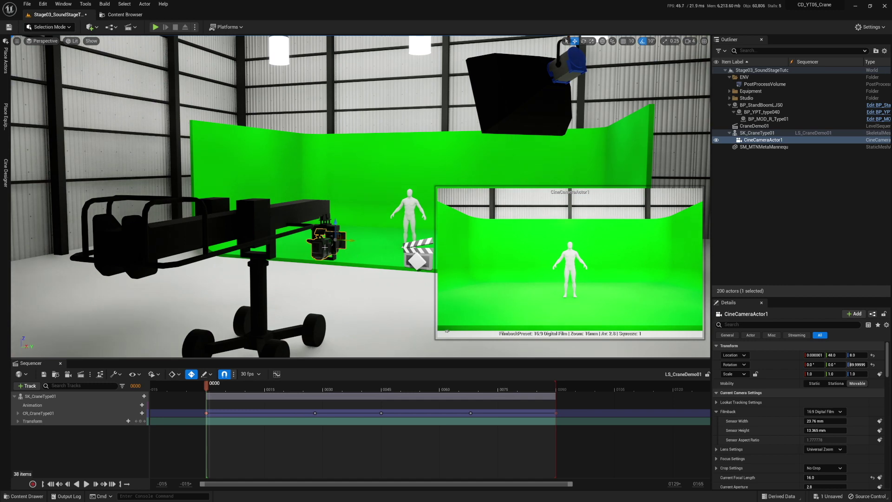
left_click(762, 223)
left_click_drag(207, 384, 271, 394)
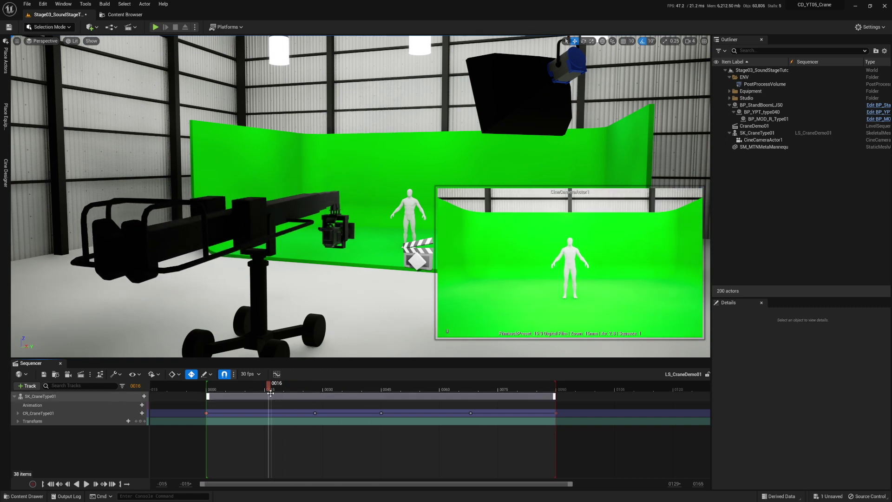
key("Up")
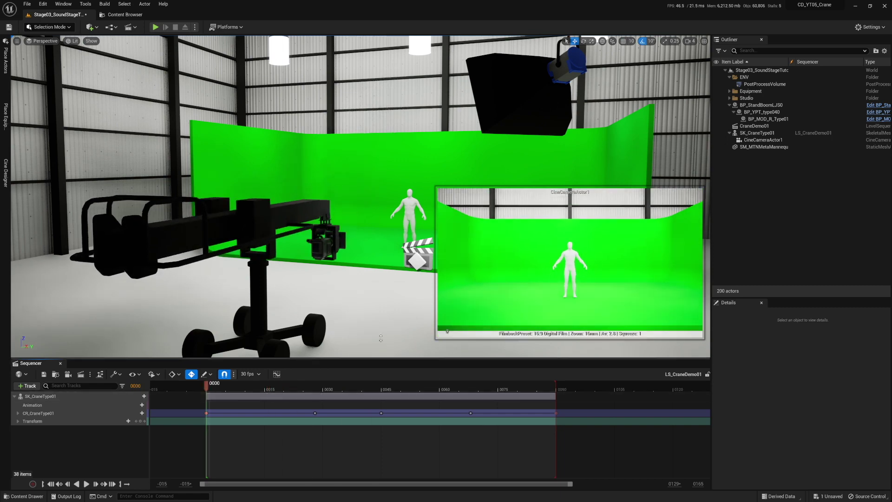
left_click(447, 332)
left_click(758, 232)
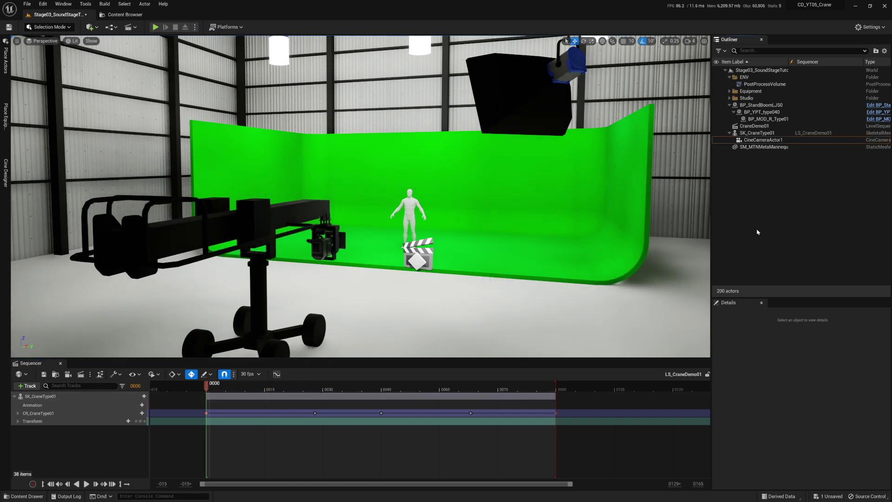
Add CineCameraActor1 to the crane sequence and scrub to frame 7 through its camera view
left_click(329, 226)
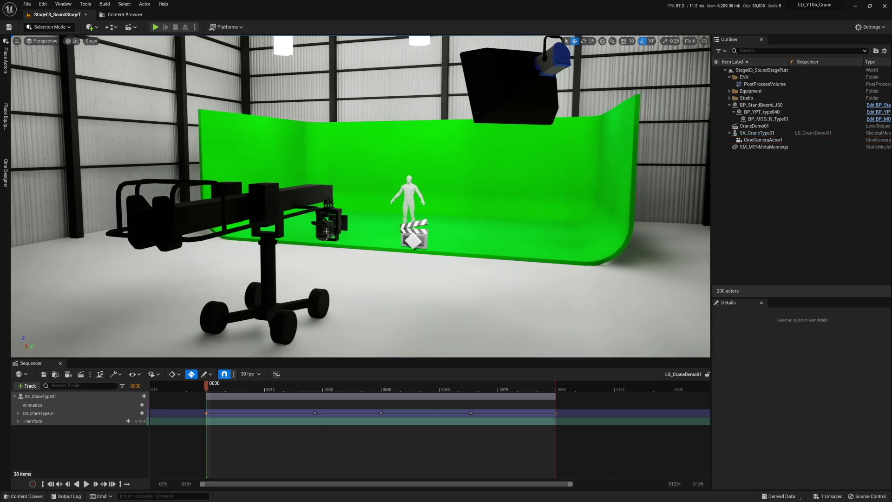
left_click(27, 386)
mouse_move(69, 262)
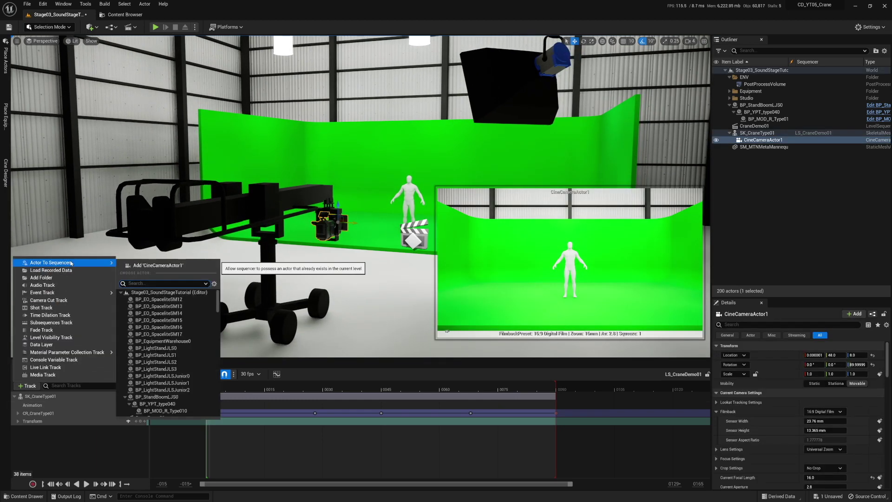
left_click(151, 262)
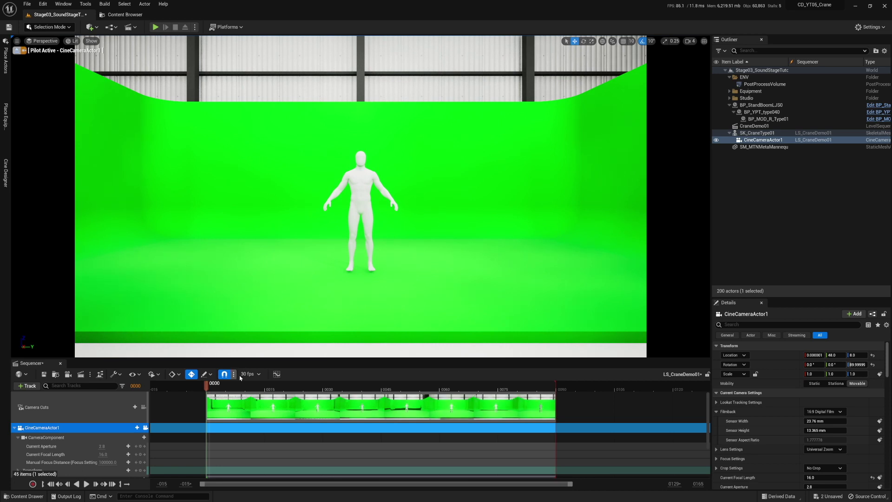
mouse_move(207, 385)
left_mouse_down()
mouse_move(556, 393)
mouse_move(216, 400)
left_mouse_up()
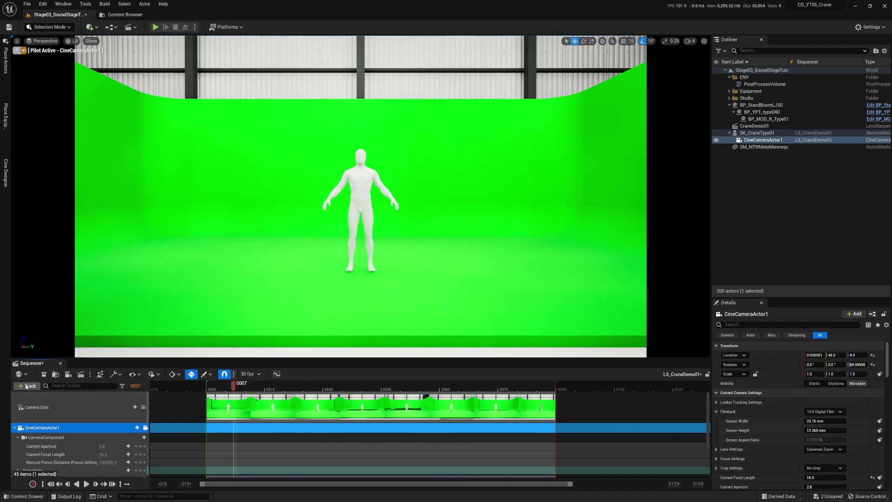
Save the crane level sequence and close the Sequencer
left_click(45, 375)
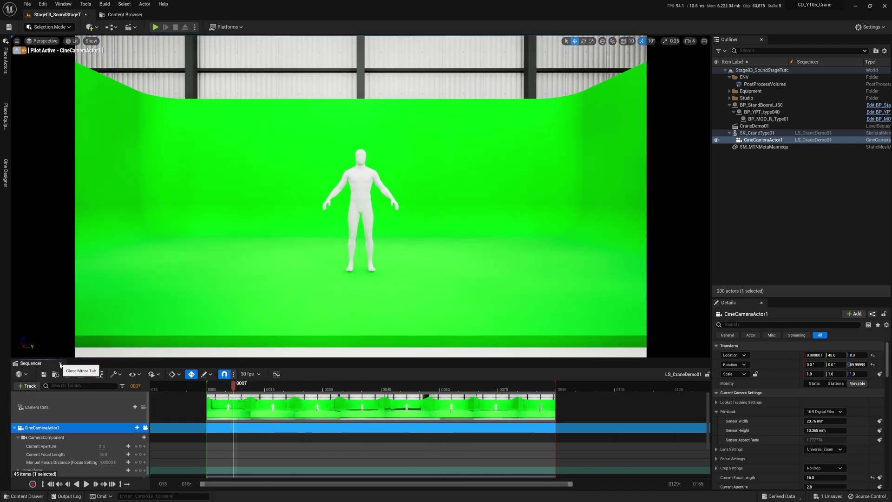
left_click(60, 364)
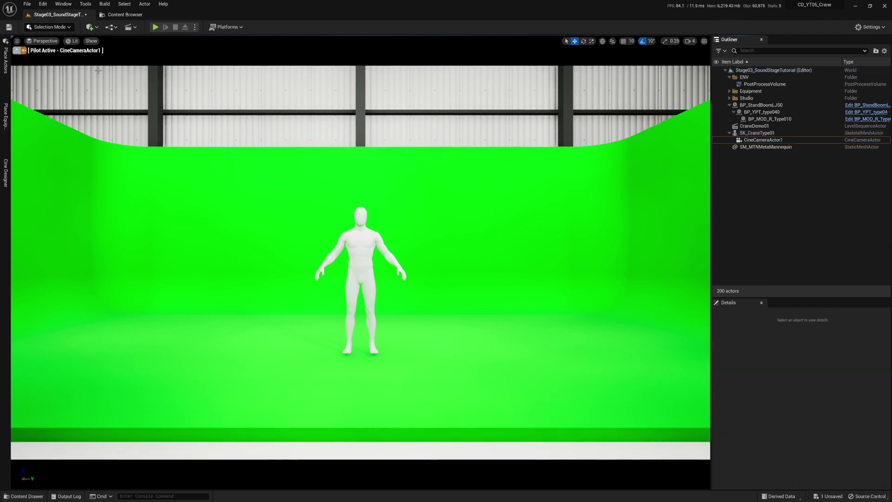
Stop piloting CineCameraActor1, pull the view back over the stage and save the level
left_click(17, 50)
key("s")
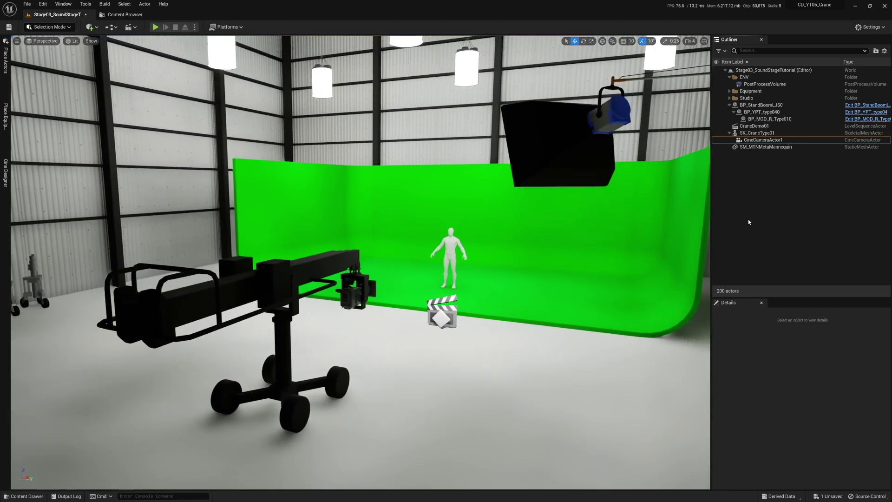
key("ctrl+s")
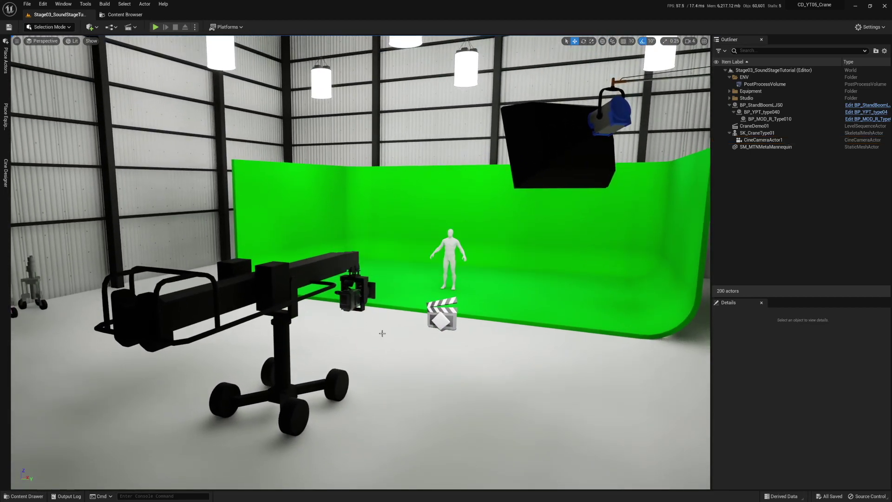
Select the camera crane to check its camera preview, then clear the selection
left_click(279, 276)
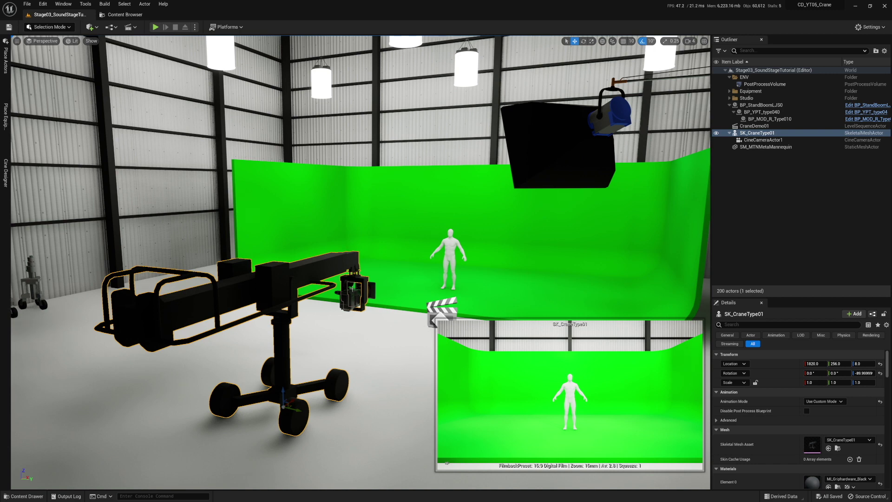
left_click(771, 223)
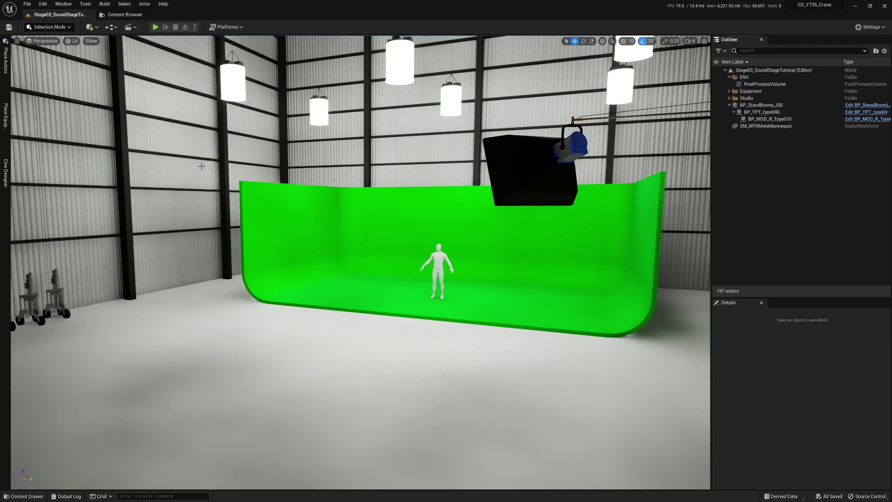
Look through the three Place Equipment categories, returning to Film Equipment
left_click(3, 120)
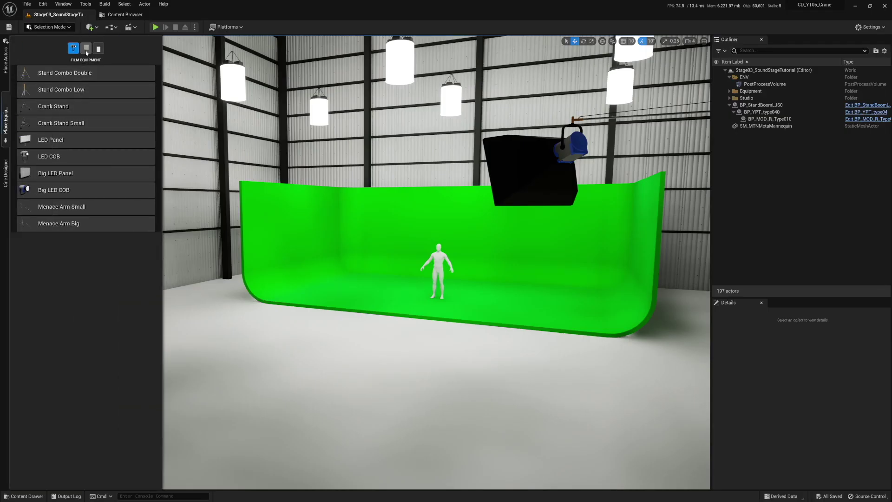
left_click(86, 49)
left_click(98, 48)
left_click(73, 48)
left_click(759, 221)
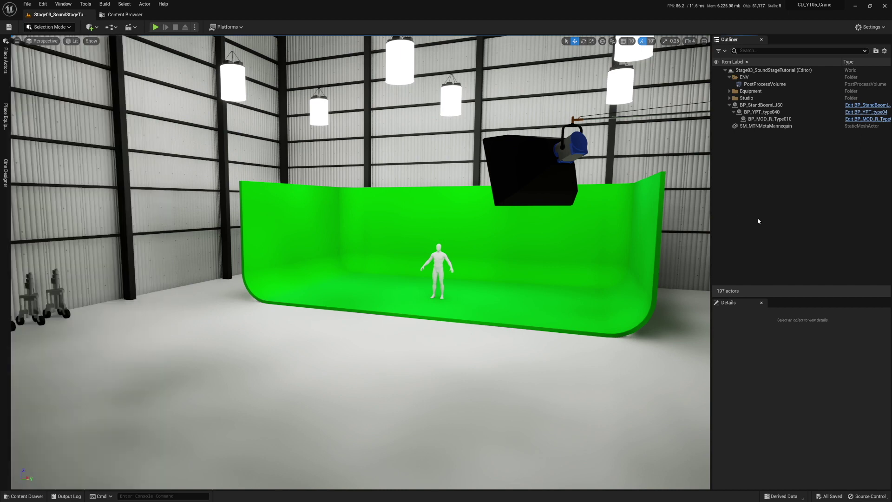
Browse the content to the CineDesigner > Meshes > Crane folder
key("ctrl+space")
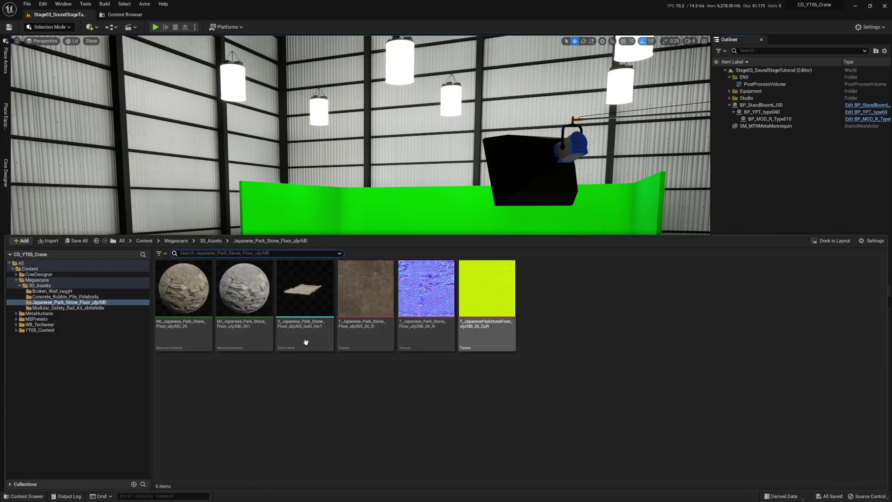
left_click(16, 280)
left_click(32, 280)
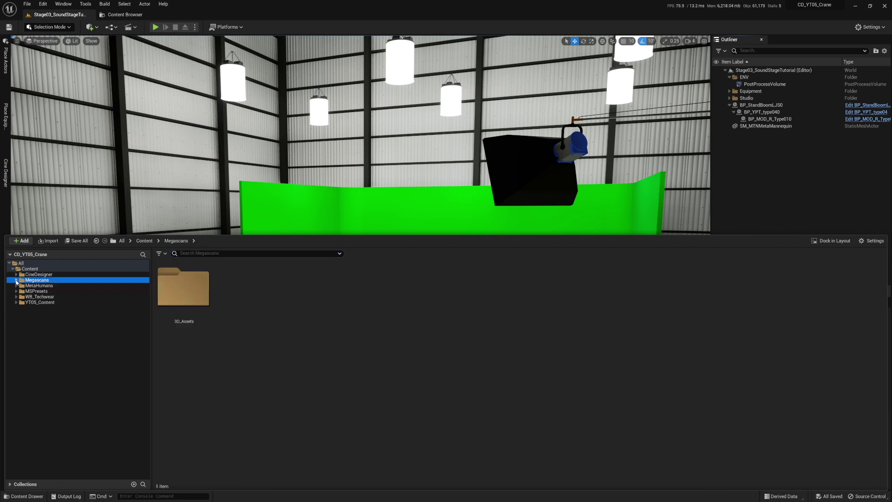
left_click(36, 274)
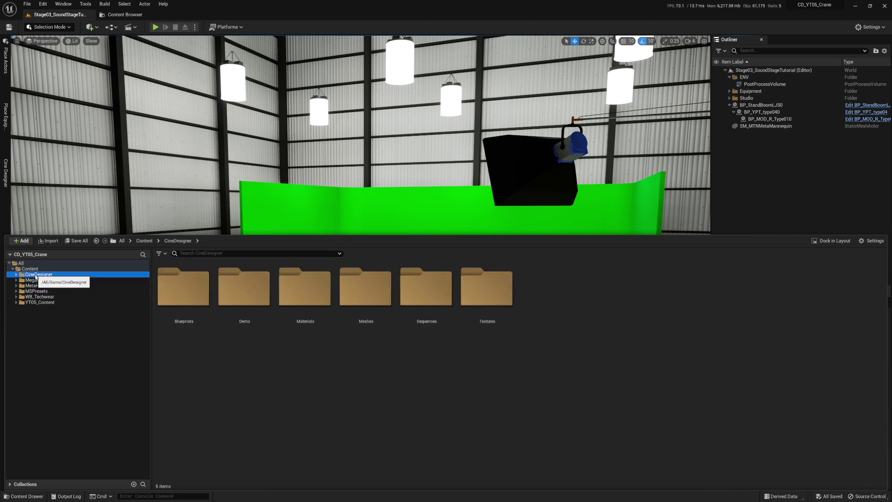
double_click(359, 298)
double_click(248, 295)
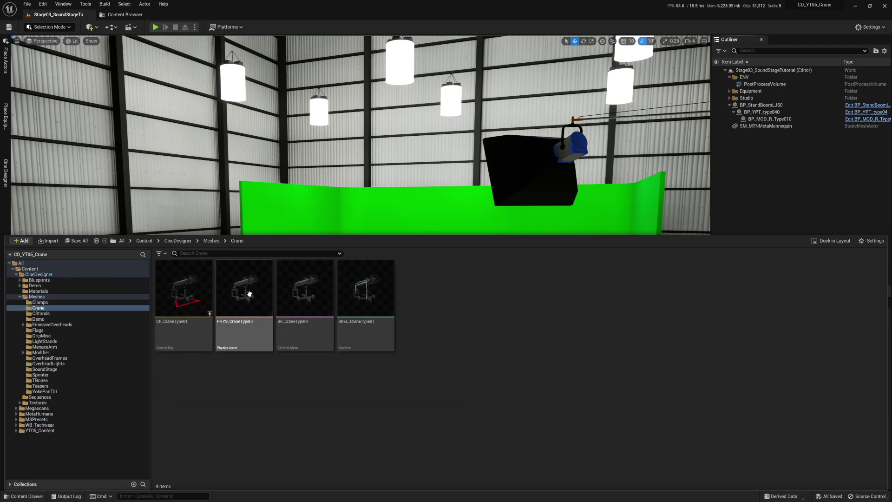
Place the SK_CraneType01 skeletal mesh on the stage floor in front of the green screen and save the level
mouse_move(329, 286)
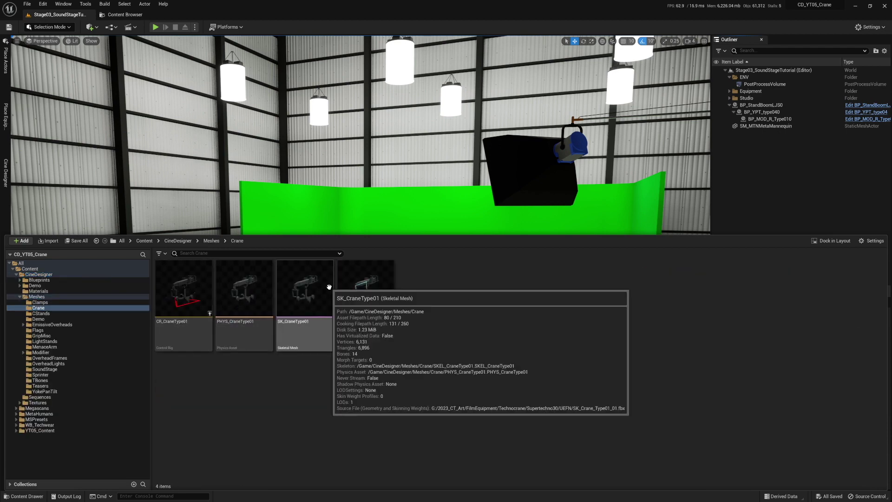
left_click_drag(302, 286, 300, 403)
key("w")
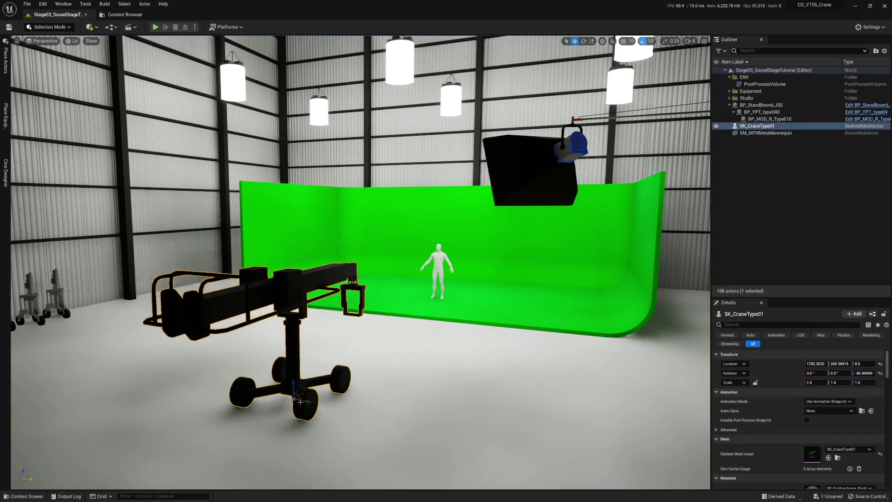
key("ctrl+s")
left_click(822, 226)
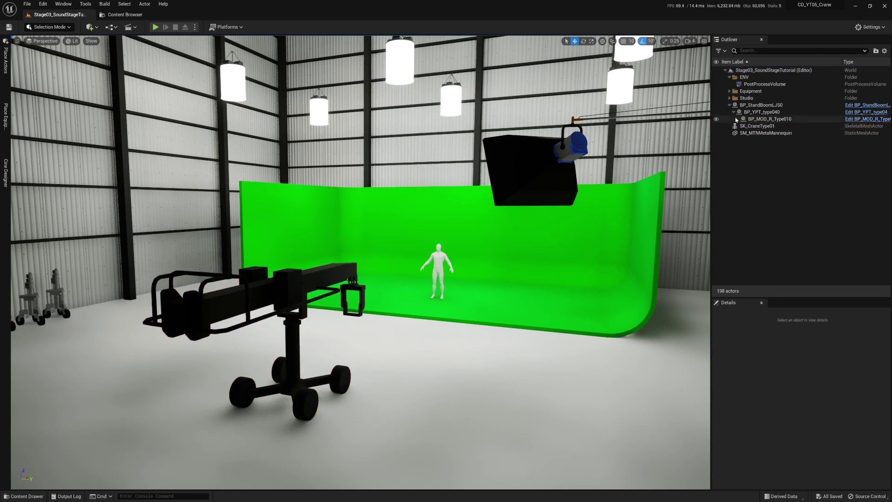
Move the boom stand and mannequin into the Studio folder of the Outliner and collapse the ENV folder
left_click(730, 105)
left_click(755, 106)
mouse_move(756, 106)
left_mouse_down()
mouse_move(751, 92)
mouse_move(765, 120)
mouse_move(747, 98)
left_mouse_up()
key("Escape")
left_click(765, 130)
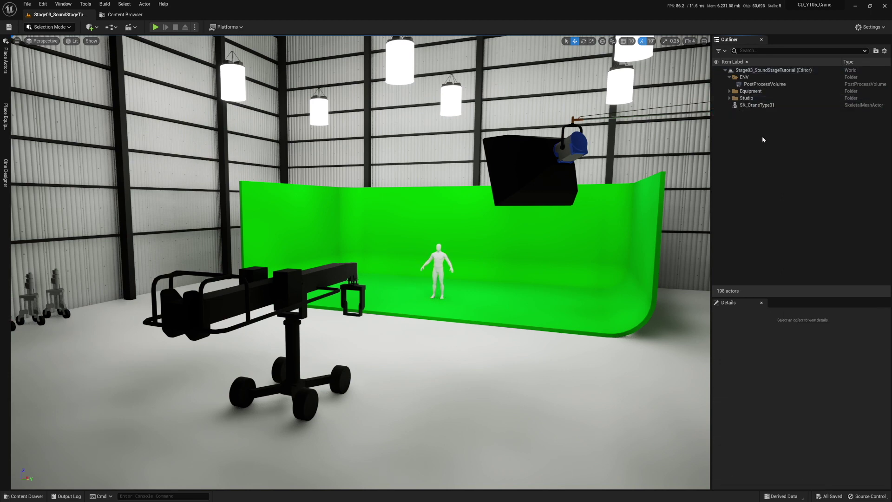
left_click(757, 105)
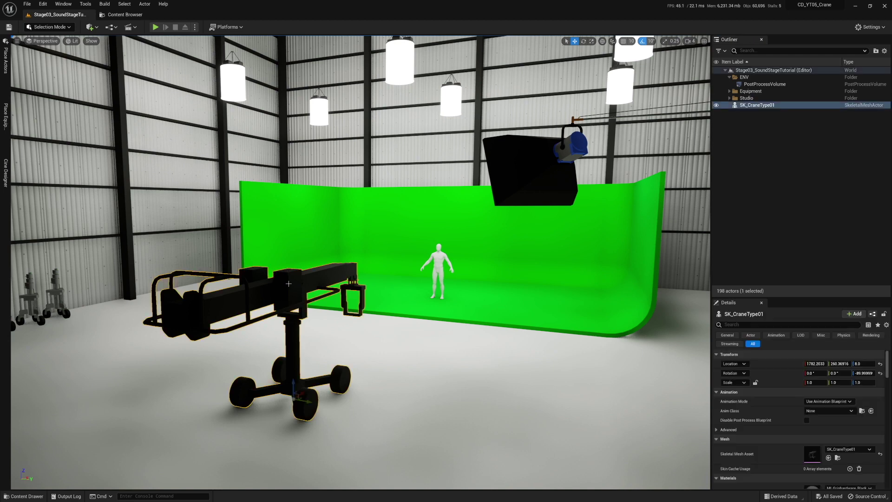
left_click(729, 77)
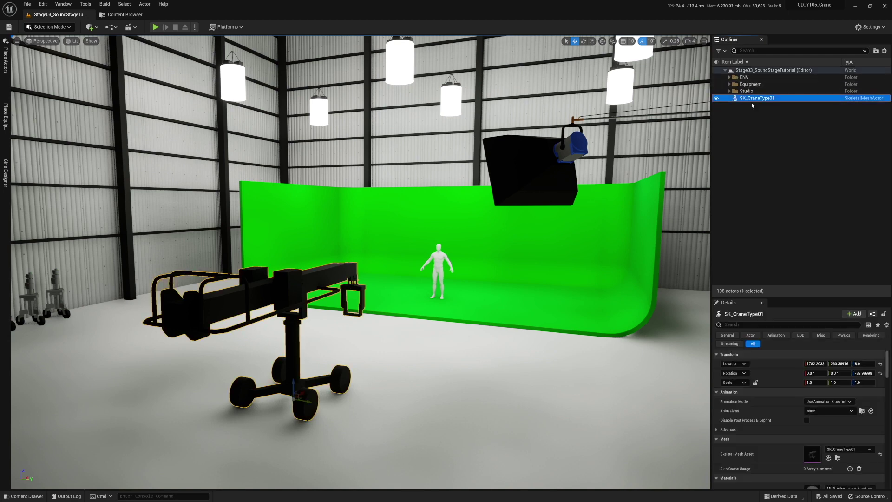
left_click(761, 205)
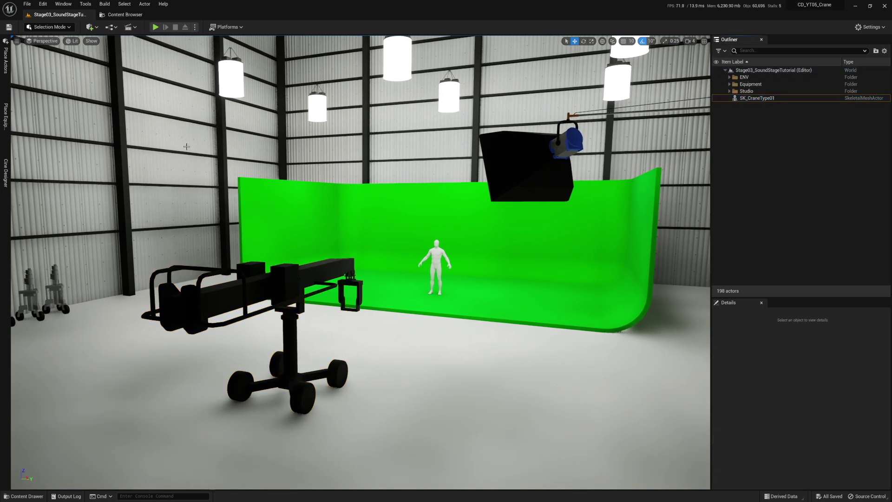
Place a Cine Camera Actor from the Cinematic category on the stage near the crane's head
left_click(6, 62)
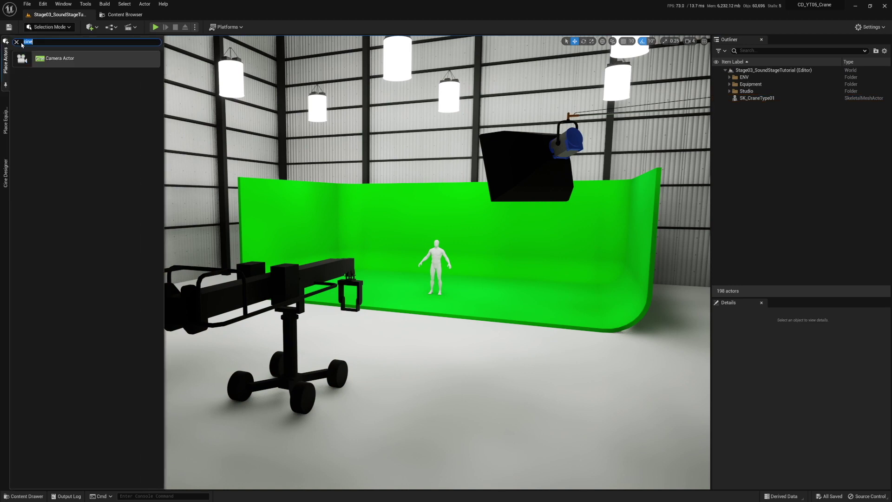
left_click(16, 42)
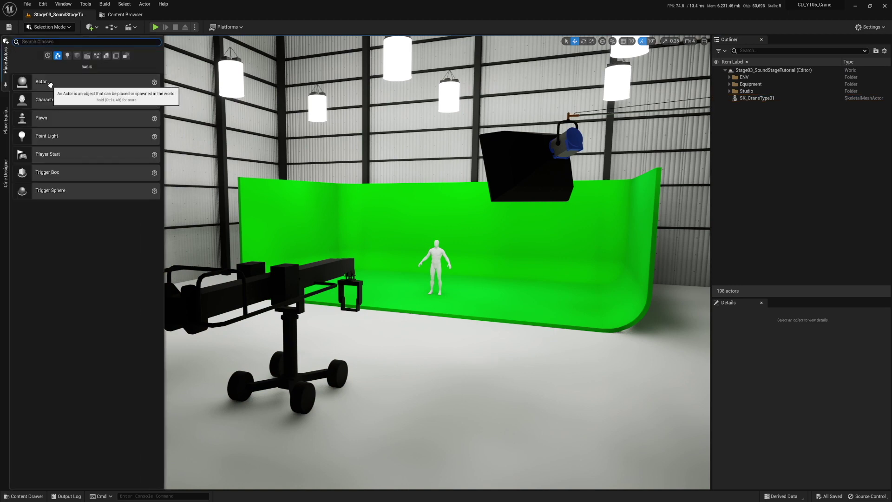
left_click(86, 56)
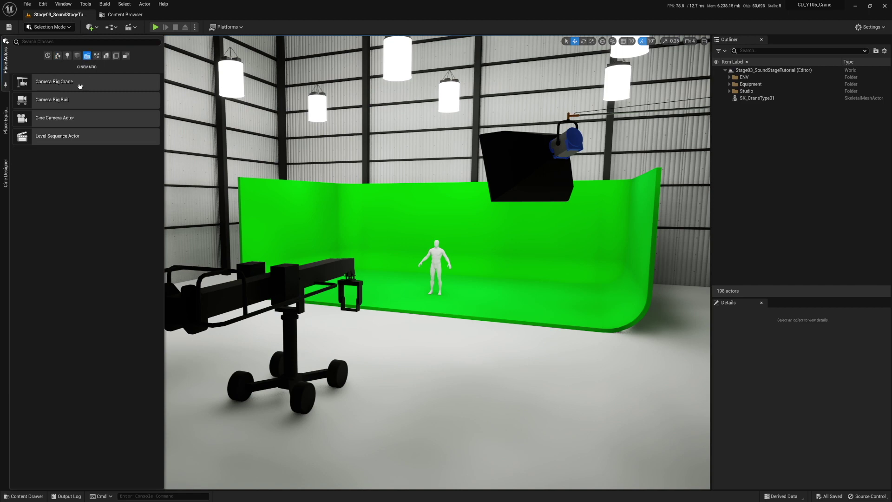
left_click_drag(75, 120, 392, 311)
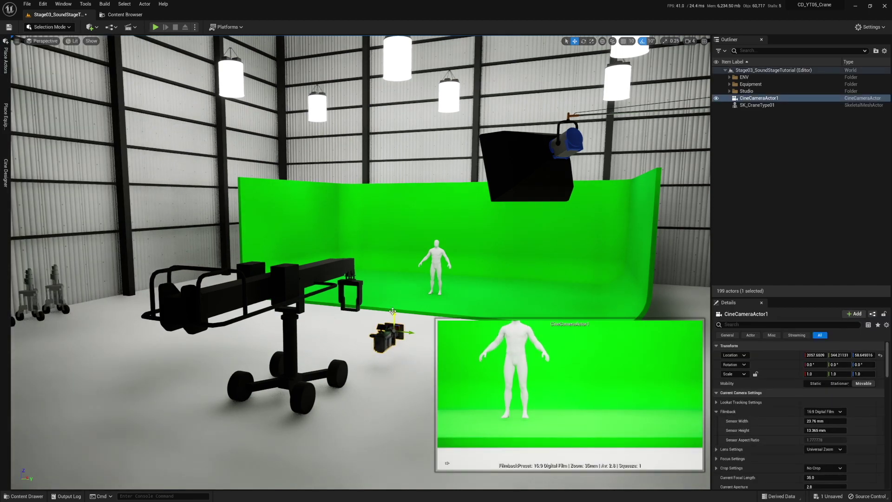
left_click(756, 221)
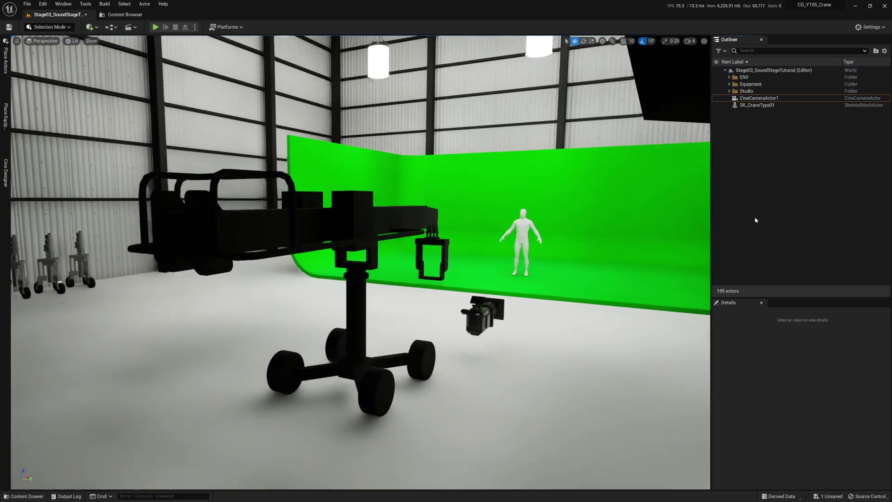
Reselect CineCameraActor1 and parent it to the attach bone of SK_CraneType01
key("ctrl+z")
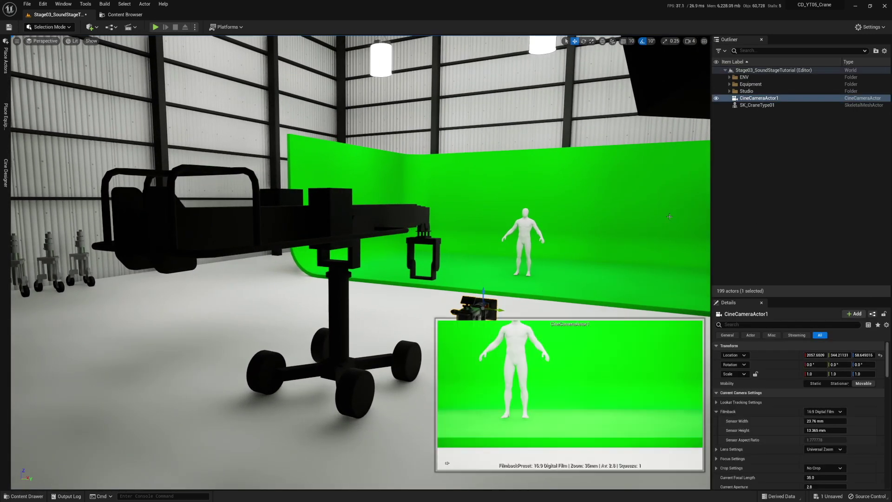
left_click_drag(778, 98, 756, 107)
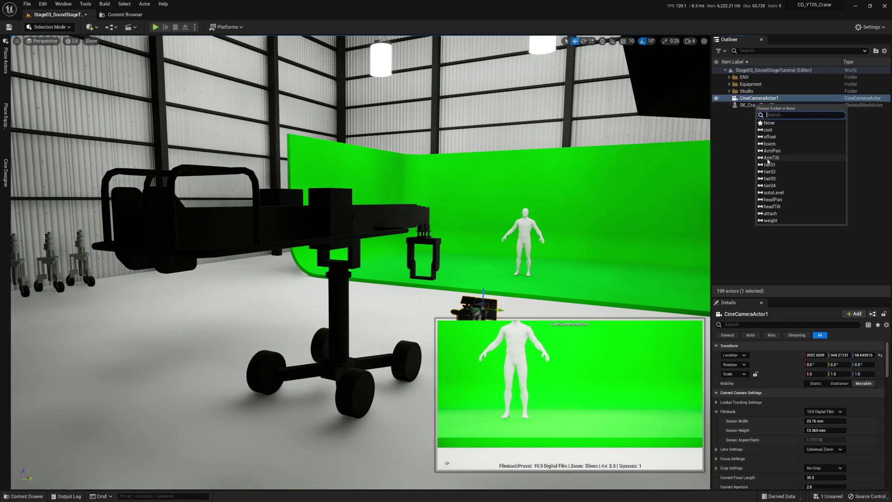
left_click(771, 213)
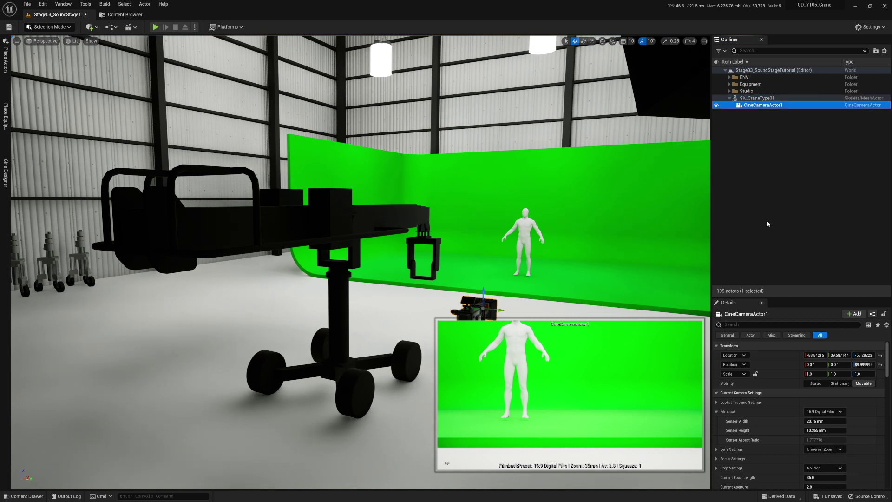
Filter the camera's details to General and reset its rotation and location to their defaults
left_click_drag(769, 298, 770, 197)
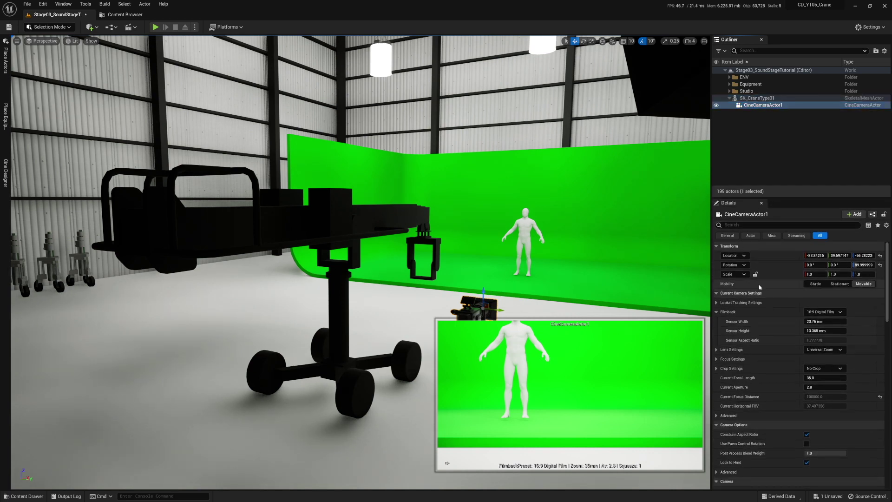
left_click(730, 237)
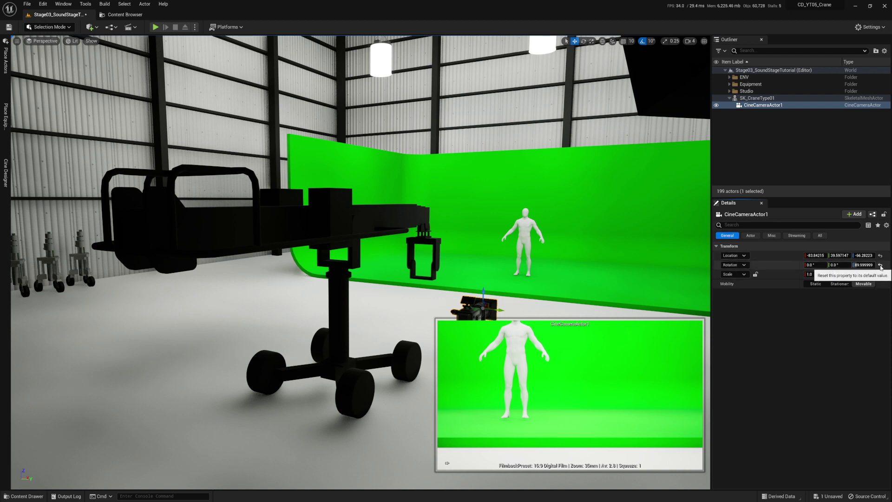
left_click(881, 265)
left_click(881, 256)
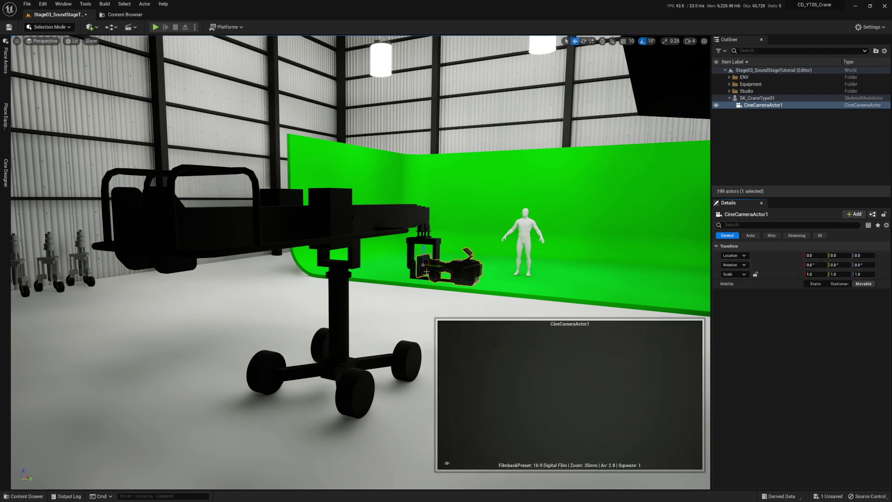
Seat the camera in the crane head facing the mannequin, rotated 90° about Z at about Y 41.4, Z 4.8, and save the level
mouse_move(455, 270)
right_mouse_down()
mouse_move(450, 286)
mouse_move(469, 268)
right_mouse_up()
key("e")
left_click_drag(447, 255, 467, 253)
key("d")
right_click_drag(466, 253, 414, 253)
key("w")
left_click_drag(337, 243, 371, 242)
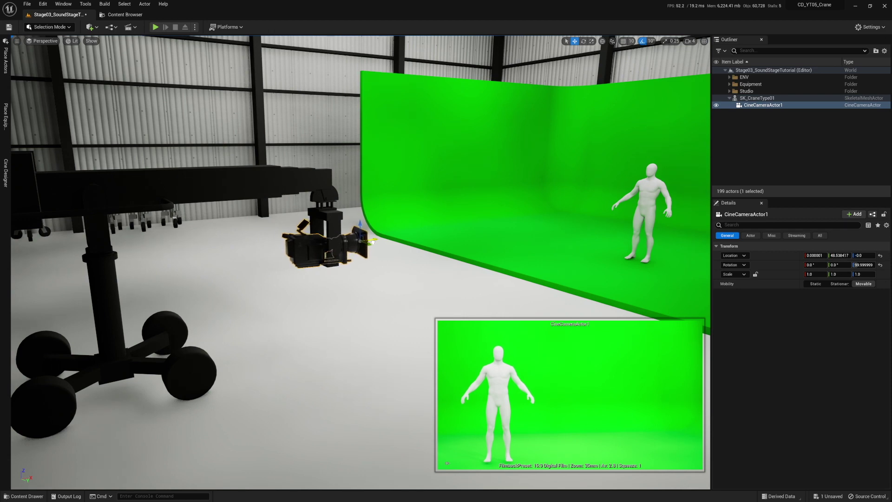
left_click_drag(361, 225, 369, 237)
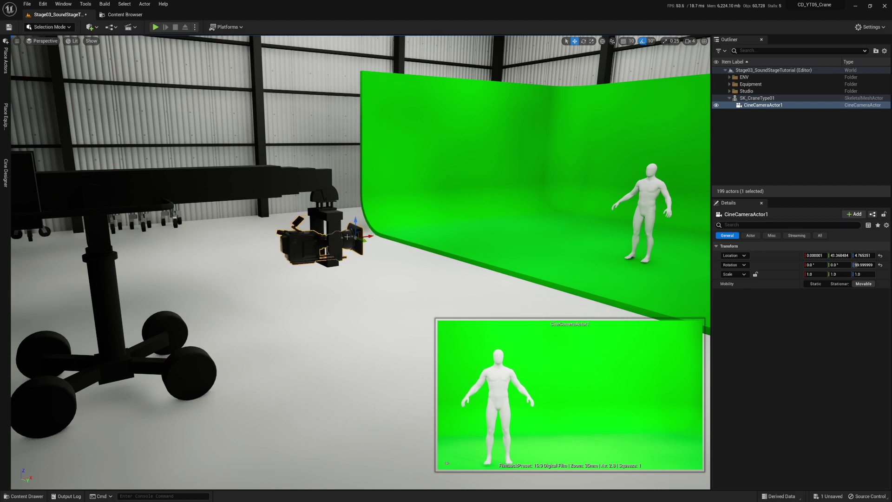
left_click(749, 141)
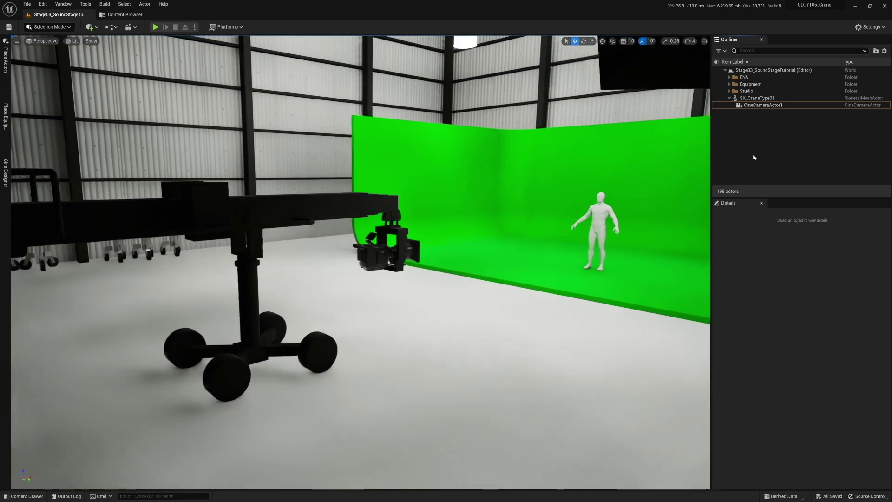
Select the crane, review its properties in full and filtered to General, and clear the selection
left_click(406, 246)
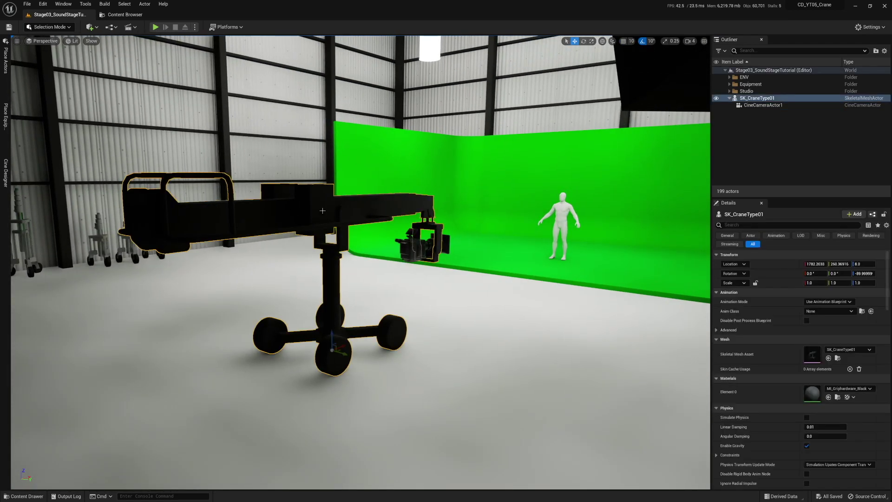
left_click(410, 248)
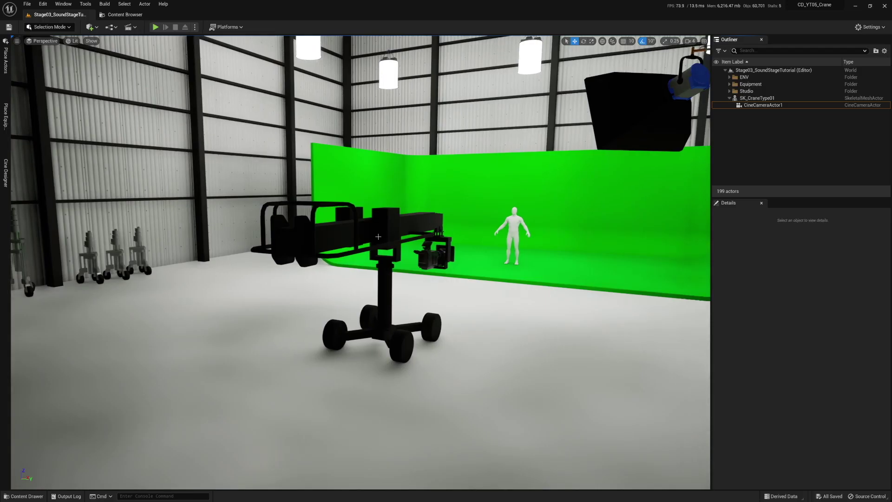
left_click(378, 237)
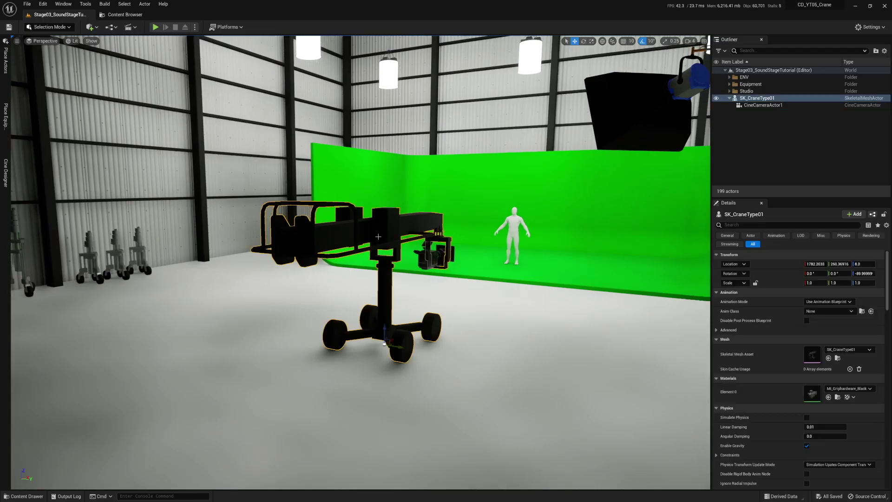
scroll(780, 363, "down", 3)
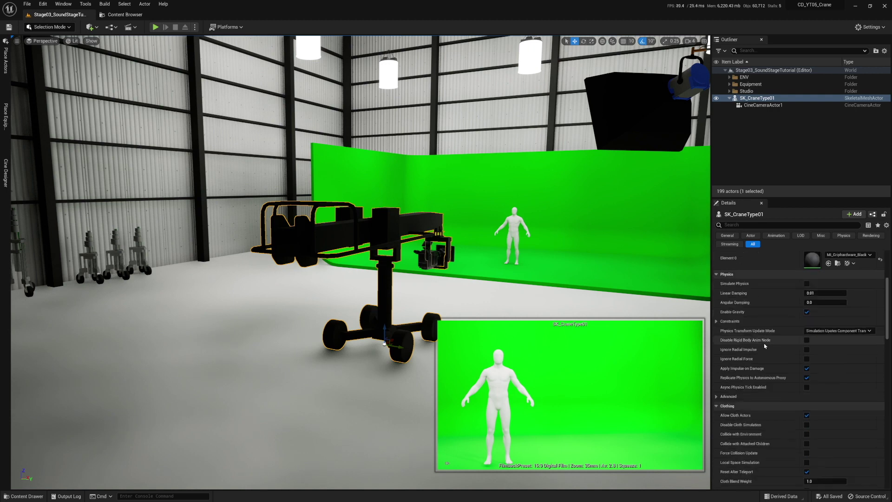
scroll(781, 364, "up", 3)
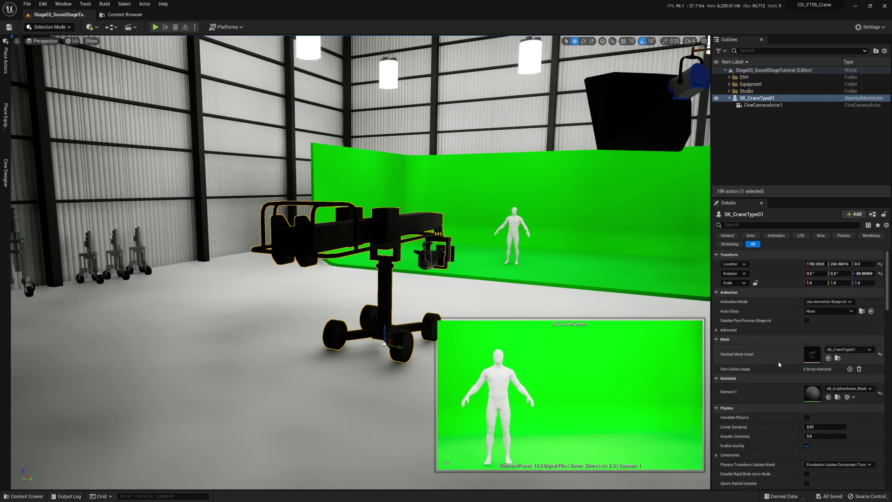
left_click(727, 236)
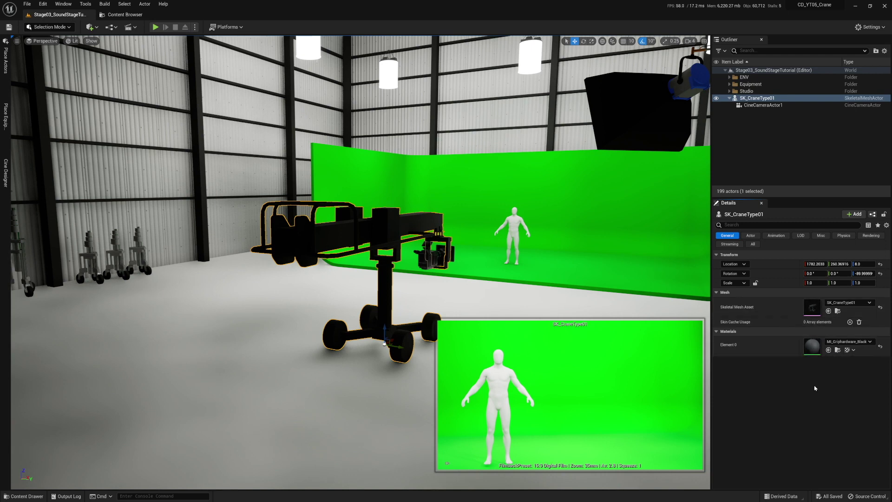
left_click(766, 157)
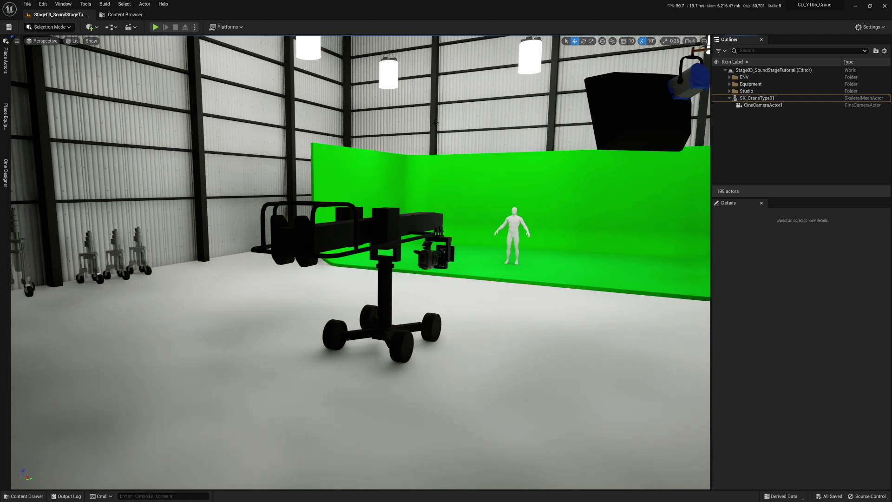
Add a level sequence named CraneShot_Tutorial in the YT05_Content > Sequences folder
left_click(134, 27)
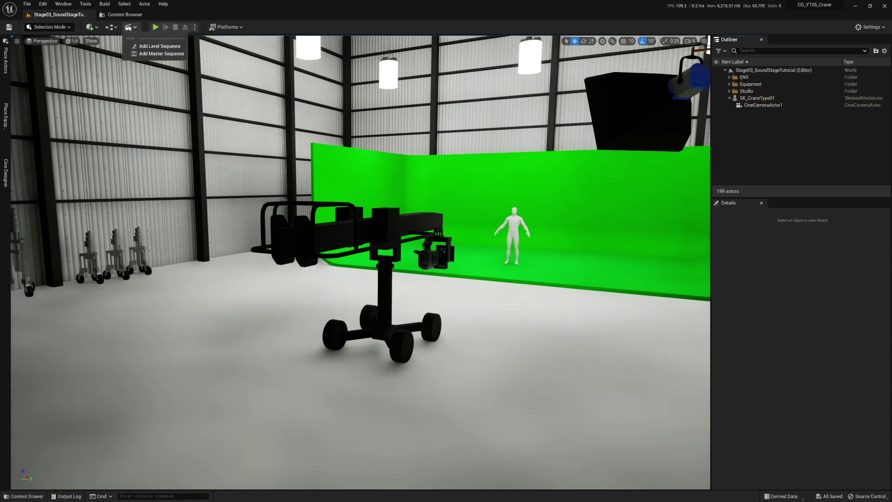
left_click(155, 47)
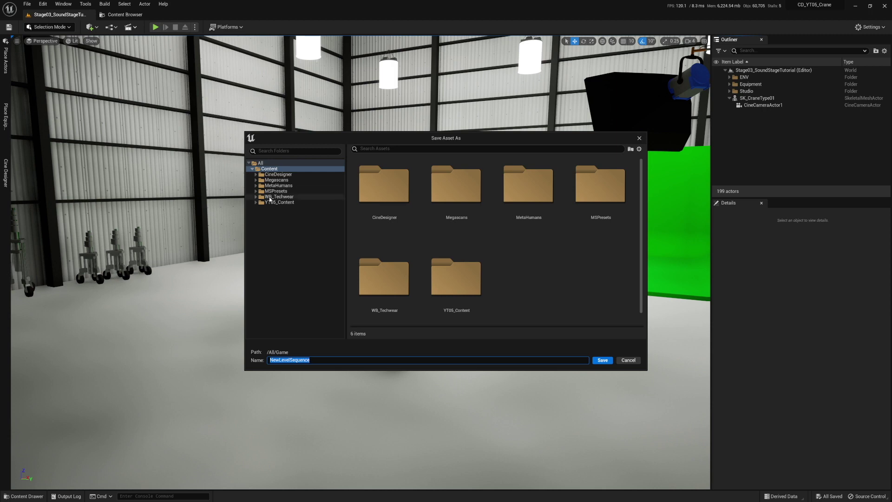
left_click(280, 202)
double_click(393, 186)
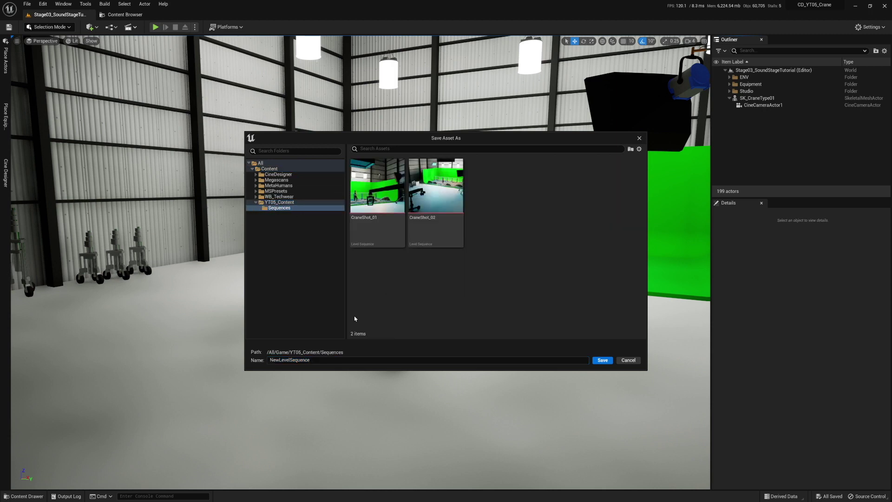
double_click(316, 360)
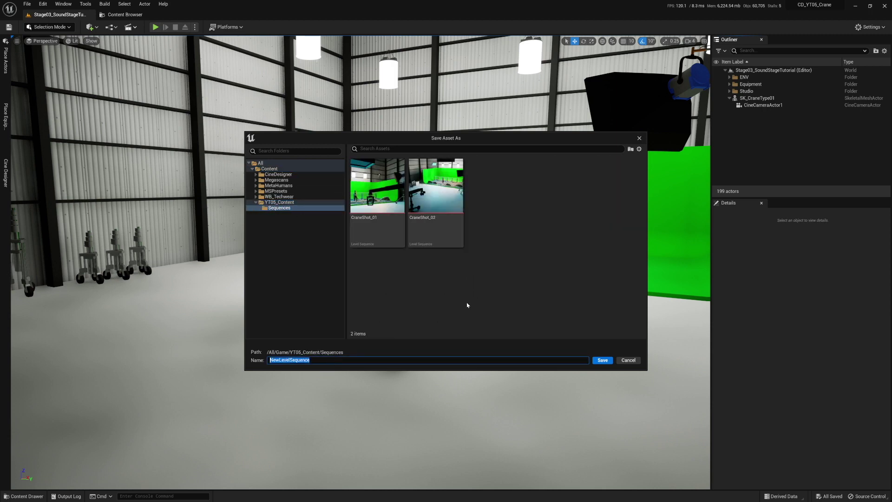
type("CraneShot_Tutorial")
left_click(603, 361)
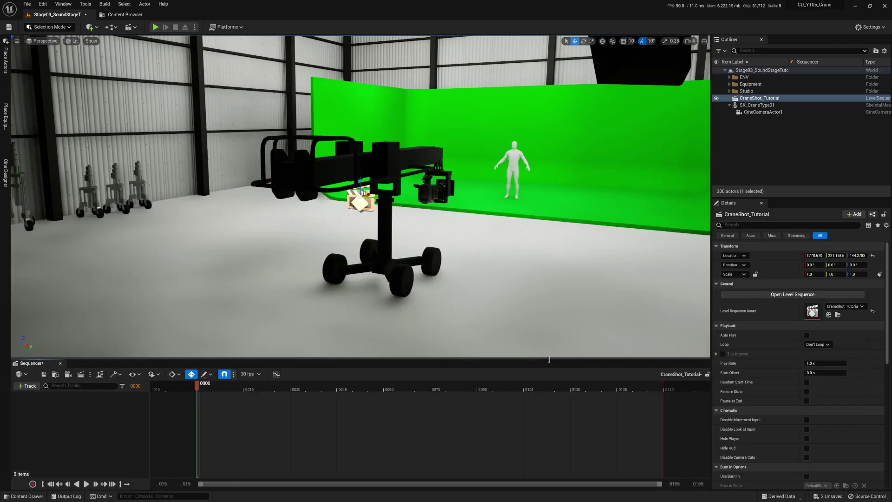
Enlarge the Sequencer area, add the SK_CraneType01 crane to the level sequence as an actor track, and clear the selection
left_click_drag(549, 359, 555, 342)
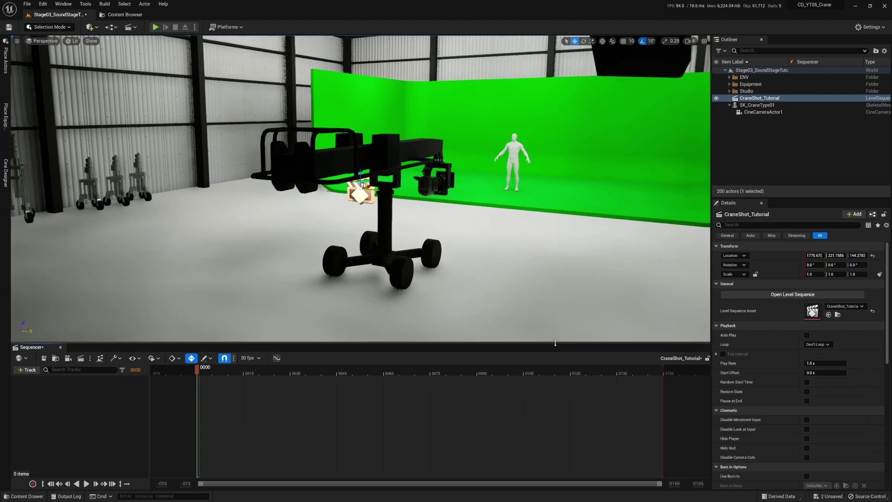
left_click(59, 28)
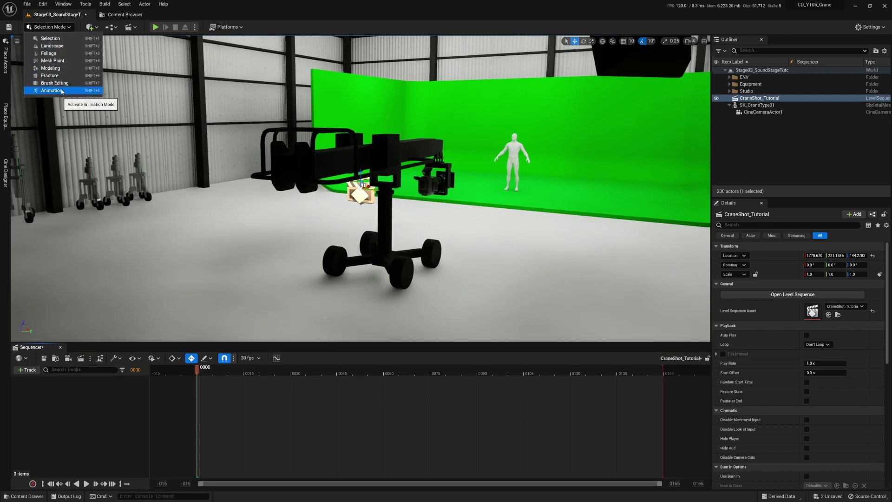
left_click(341, 27)
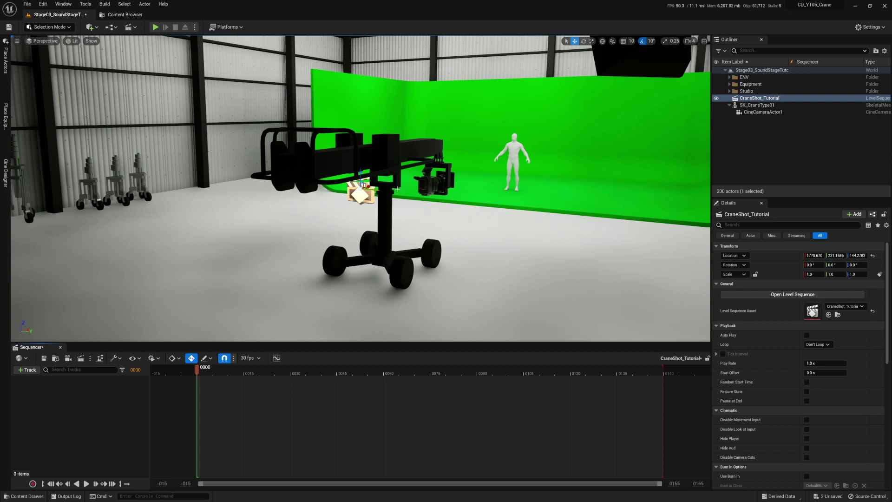
left_click(390, 155)
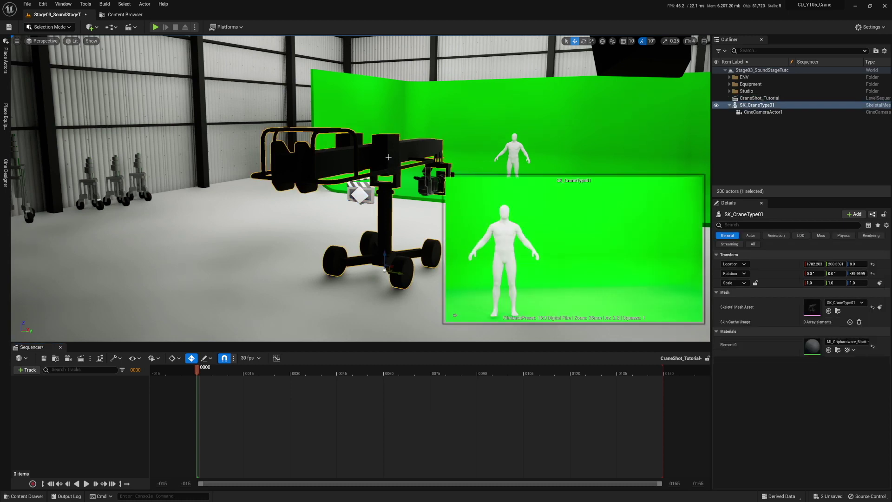
left_click(37, 370)
mouse_move(49, 382)
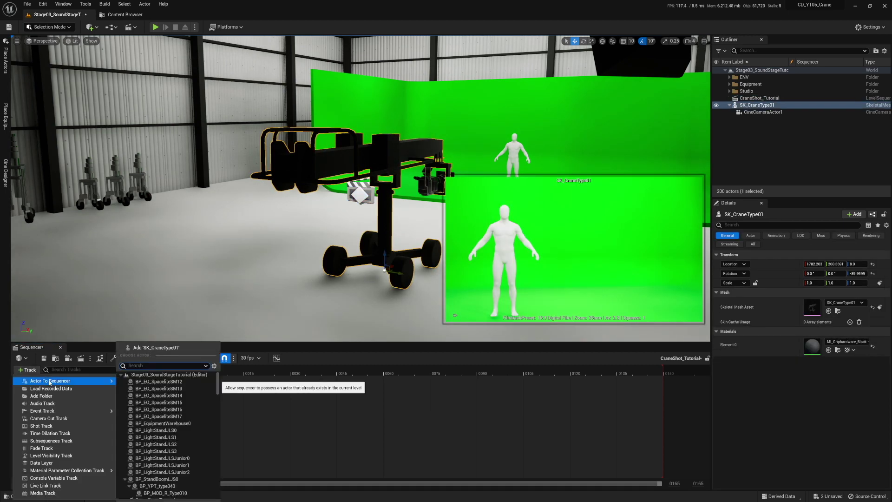
left_click(154, 348)
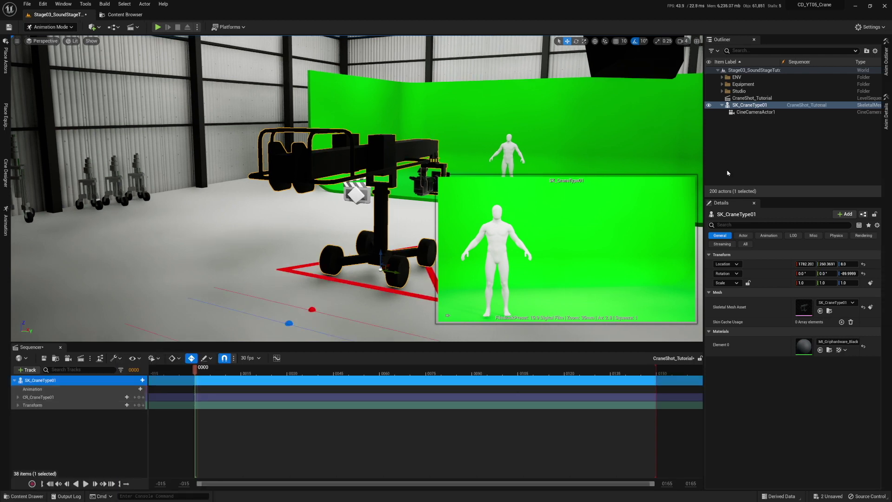
left_click(539, 193)
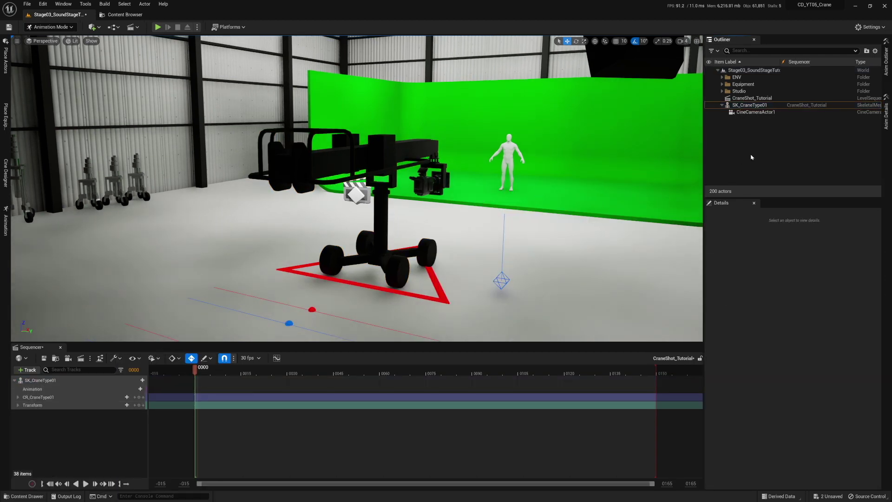
Make sure the editor is in Animation mode and look at the docking options of the Animation side panel
key("Down")
key("Right")
key("Down")
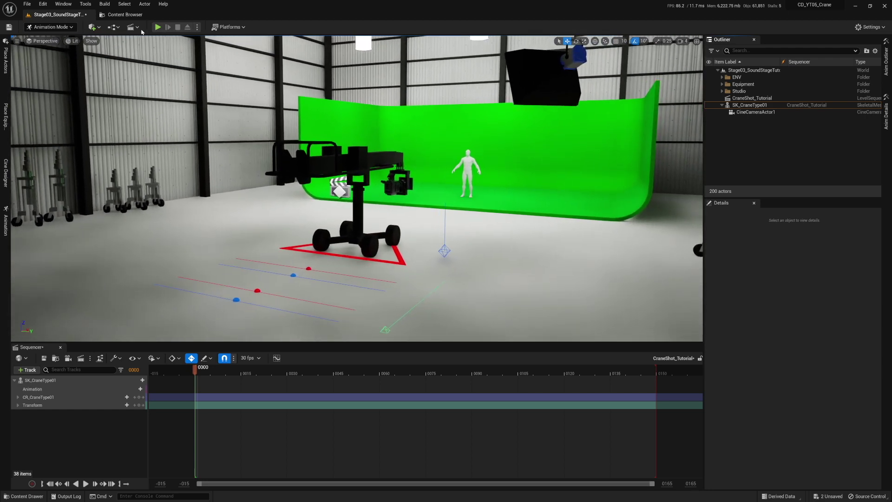
left_click(50, 27)
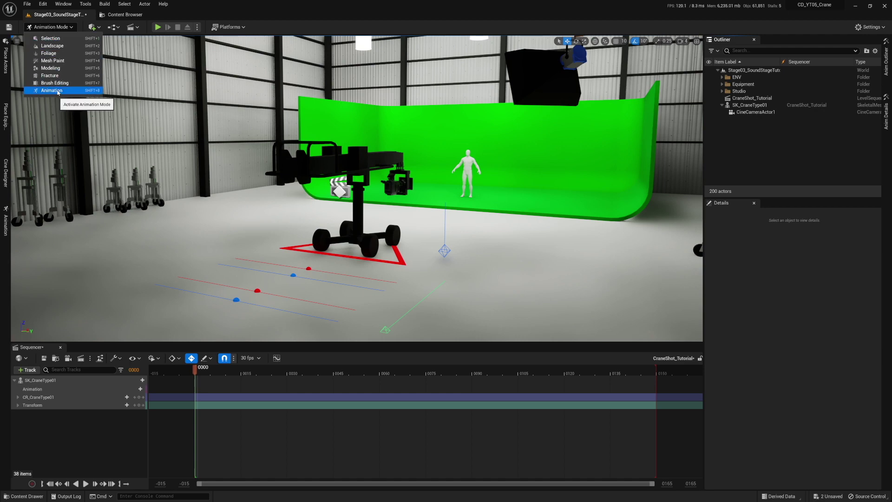
left_click(51, 91)
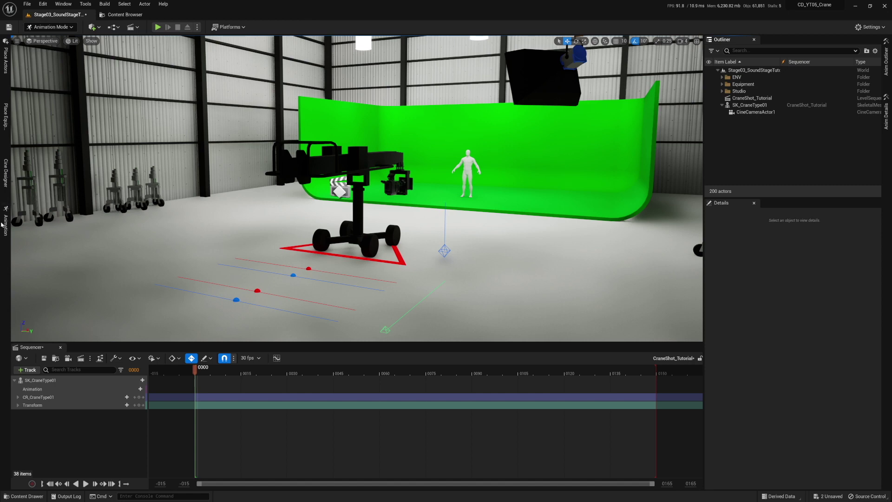
left_click(5, 225)
left_click(5, 224)
right_click(6, 224)
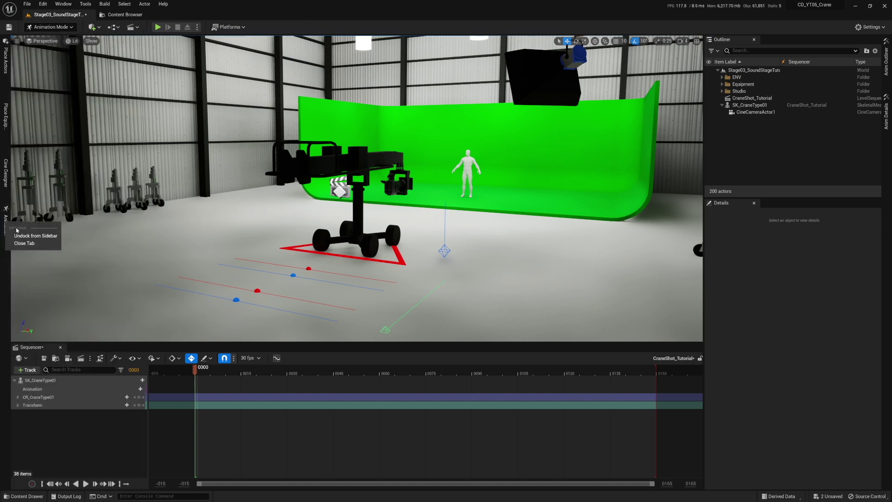
left_click(340, 4)
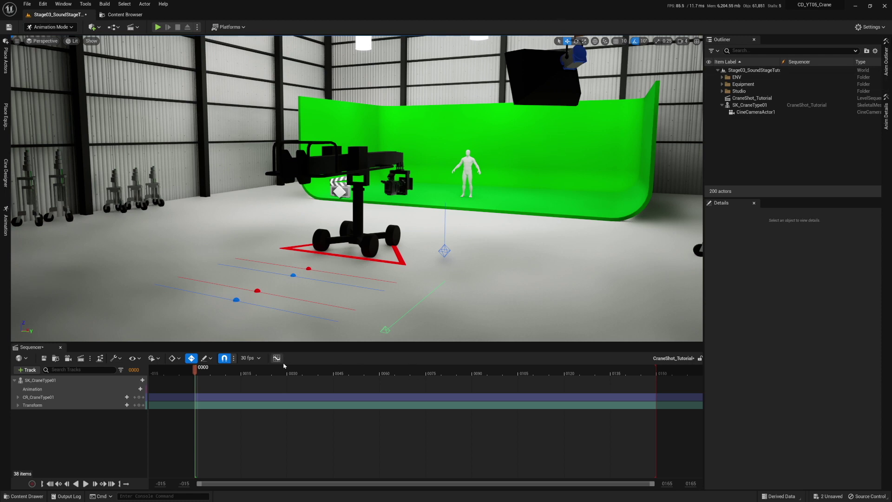
Save the CraneShot_Tutorial sequence and briefly select the crane to check its link to the sequence track
left_click(44, 359)
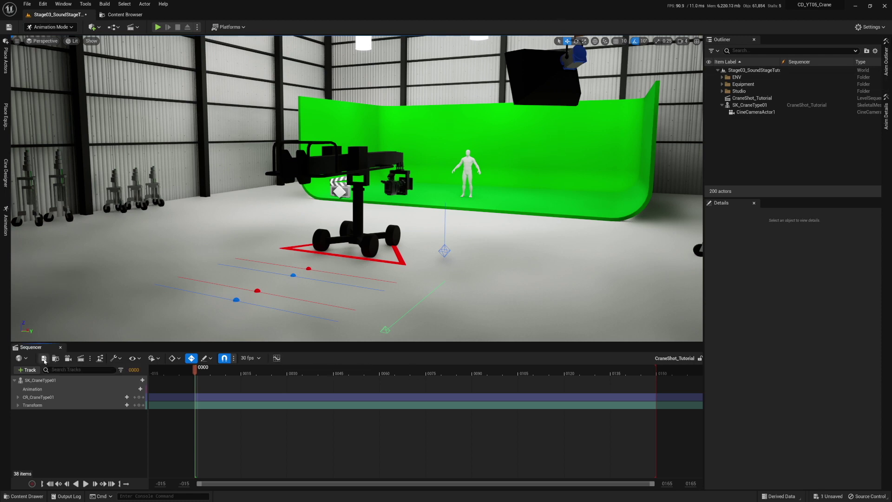
left_click(347, 164)
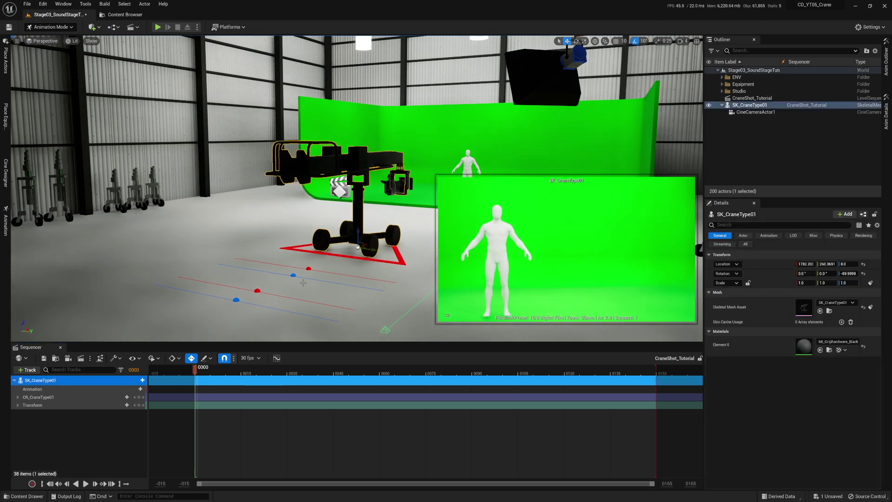
left_click(738, 167)
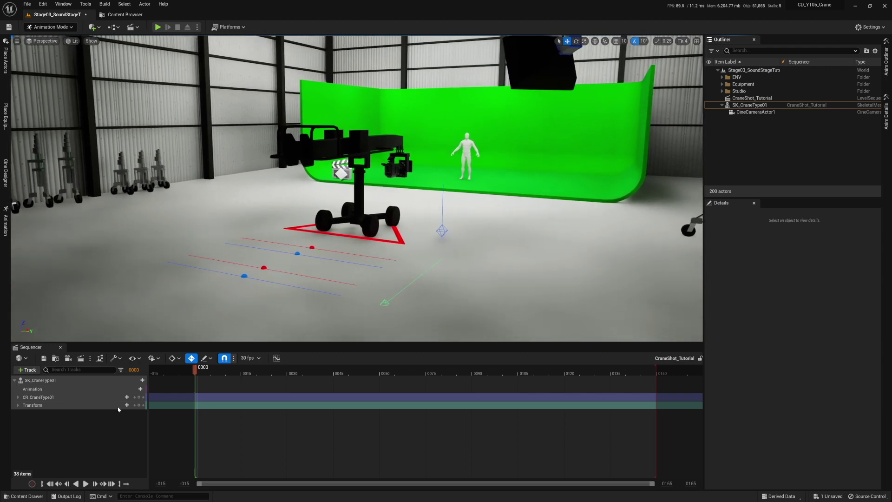
Expand the CR_CraneType01 rig track and key all of its controls at frames 0 and 90
left_click(18, 397)
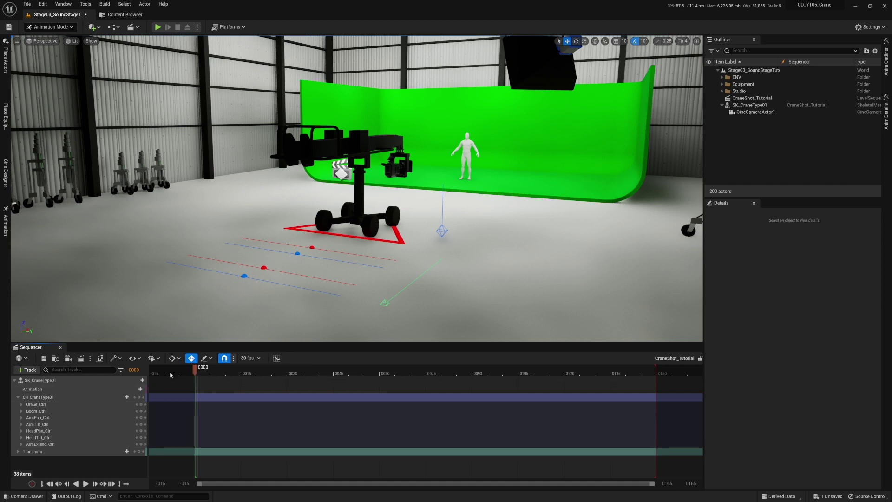
left_click(140, 398)
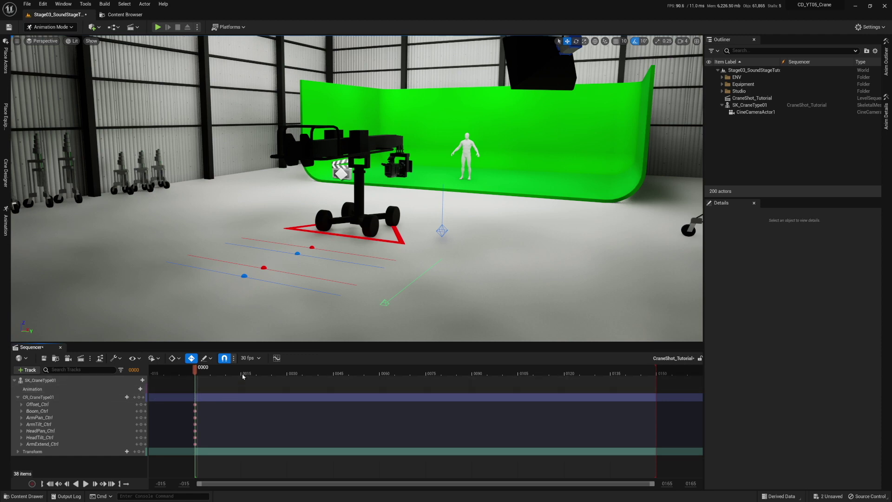
left_click_drag(212, 371, 472, 374)
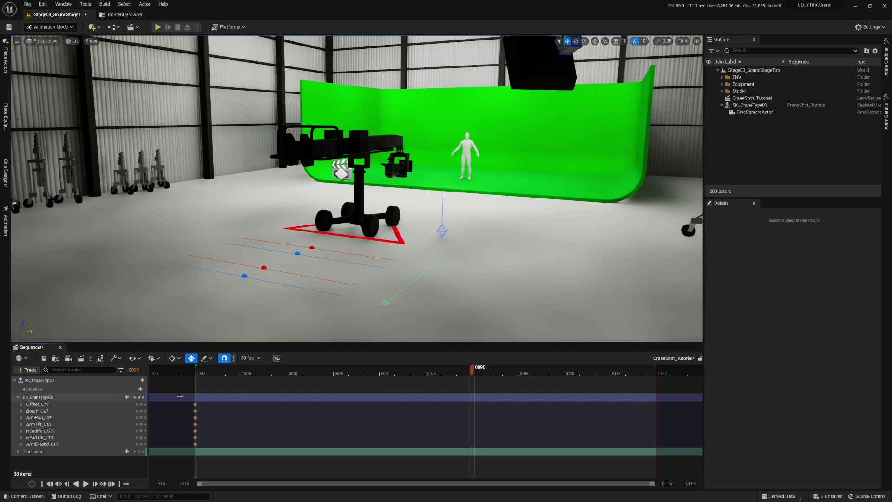
left_click(139, 398)
mouse_move(471, 374)
left_mouse_down()
mouse_move(199, 375)
mouse_move(454, 375)
mouse_move(476, 389)
left_mouse_up()
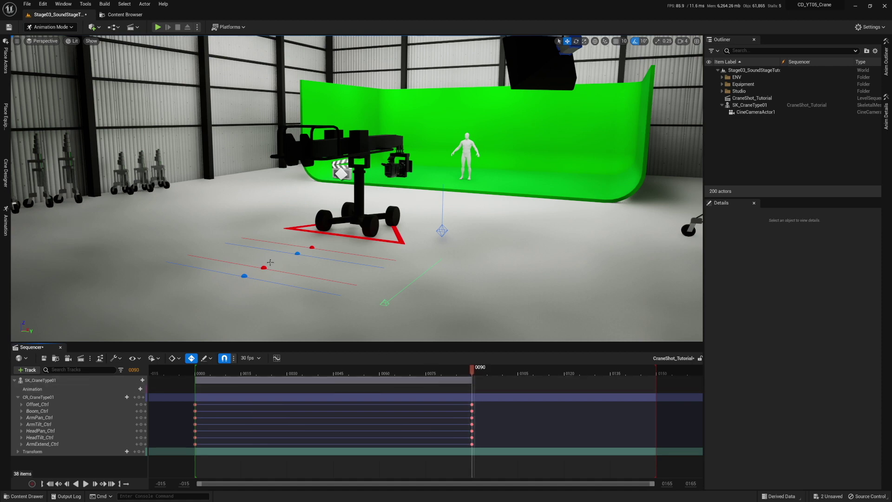
At frame 90, raise the crane with Boom_Ctrl and lengthen its arm with ArmExtend_Ctrl
left_click(442, 231)
left_click_drag(441, 219, 443, 164)
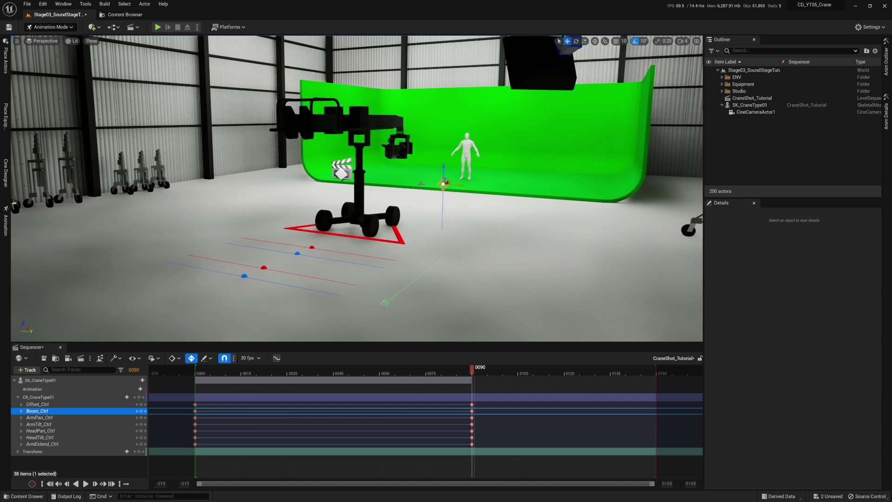
left_click(386, 302)
left_click_drag(385, 303, 423, 275)
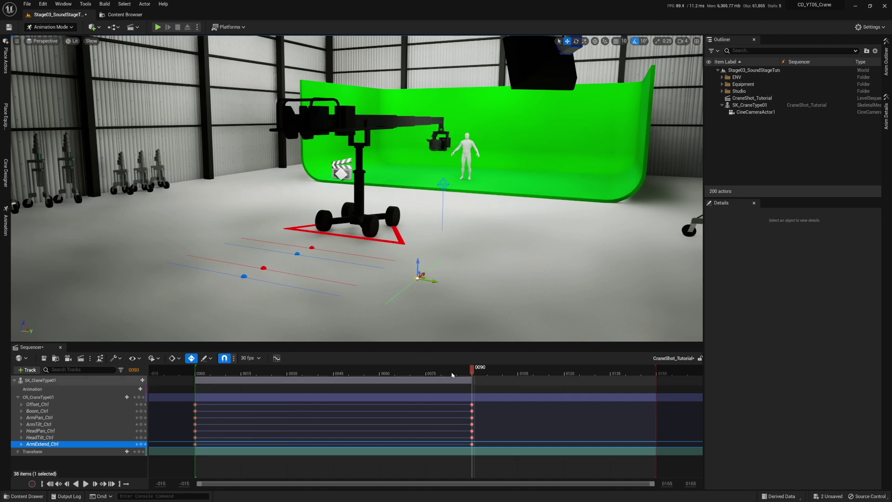
mouse_move(472, 370)
left_mouse_down()
mouse_move(199, 385)
mouse_move(478, 382)
mouse_move(200, 385)
mouse_move(466, 381)
left_mouse_up()
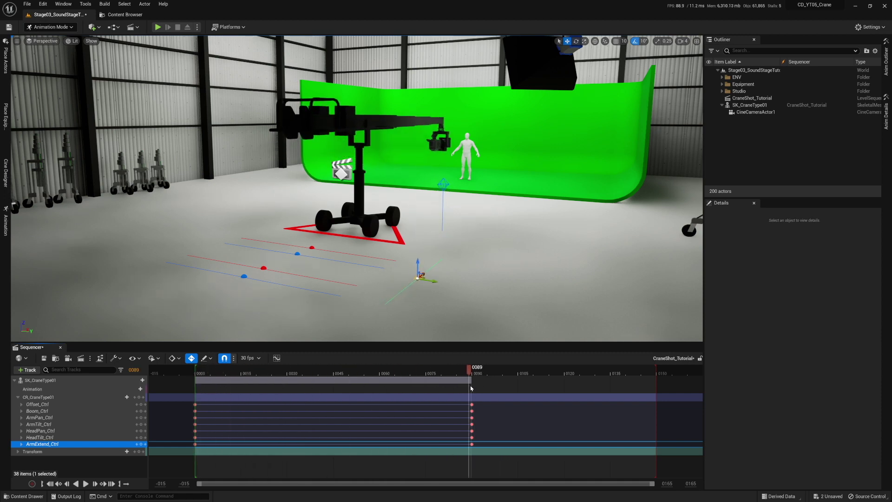
At frame 90, swing the crane arm sideways with ArmPan_Ctrl and tilt it steeply upward with ArmTilt_Ctrl
left_click(311, 247)
mouse_move(325, 250)
left_mouse_down()
mouse_move(318, 247)
mouse_move(330, 250)
left_mouse_up()
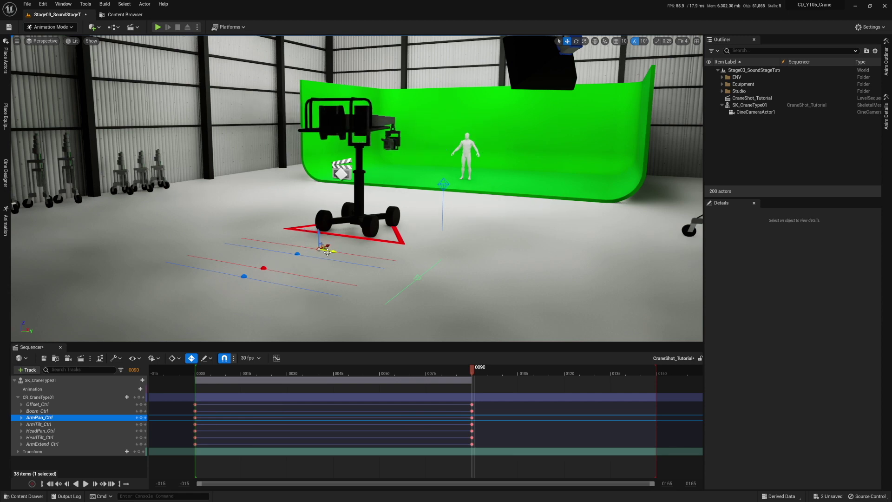
left_click(297, 255)
left_click_drag(313, 257, 302, 248)
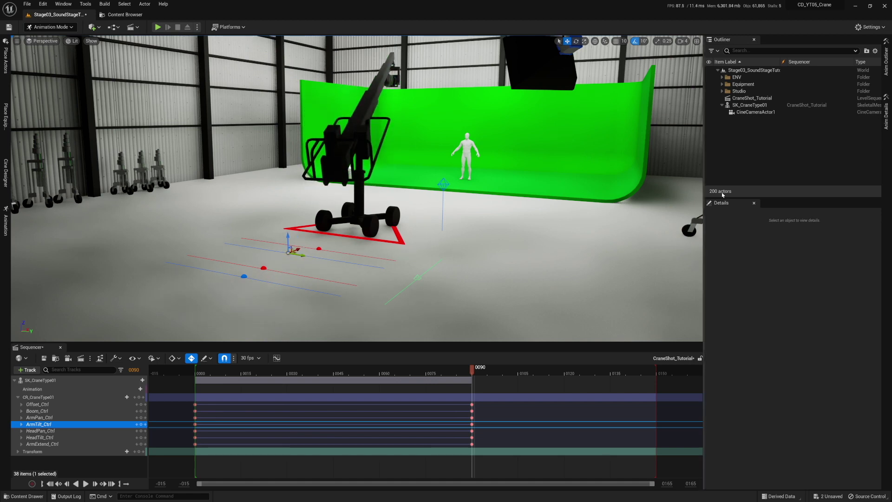
key("Up")
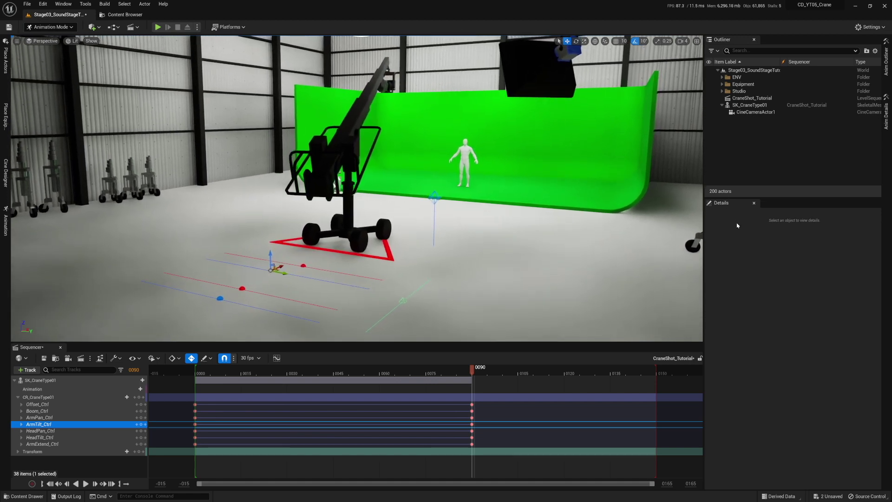
key("Up")
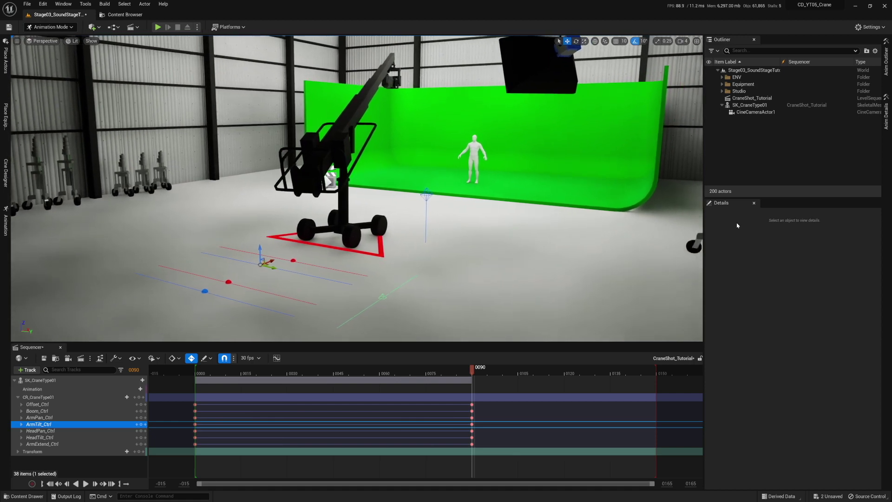
At frame 90, aim the crane head down toward the mannequin with HeadPan_Ctrl and HeadTilt_Ctrl, and clear the control selection
left_click(228, 282)
mouse_move(238, 284)
left_mouse_down()
mouse_move(255, 292)
mouse_move(204, 276)
mouse_move(230, 283)
mouse_move(192, 299)
mouse_move(224, 296)
left_mouse_up()
left_click(204, 292)
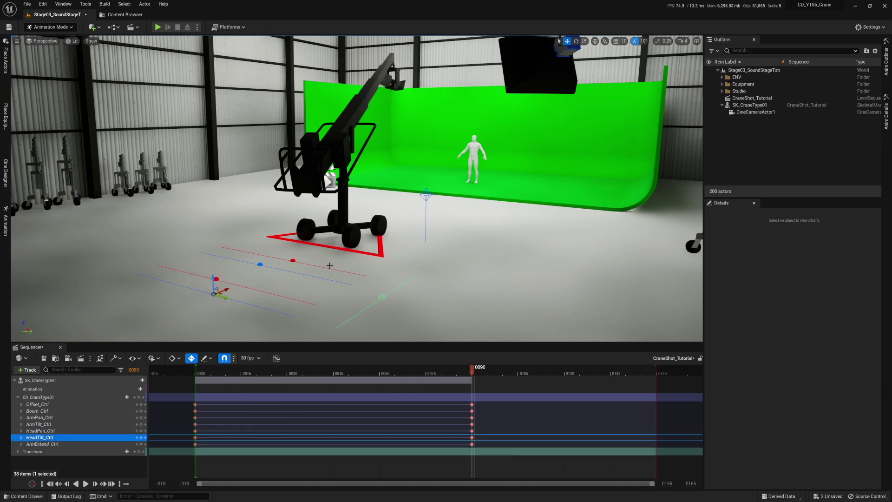
key("Escape")
Pin the cine camera's preview, scrub the crane move from frame 90 back to frame 0, and save the sequence
left_click(388, 84)
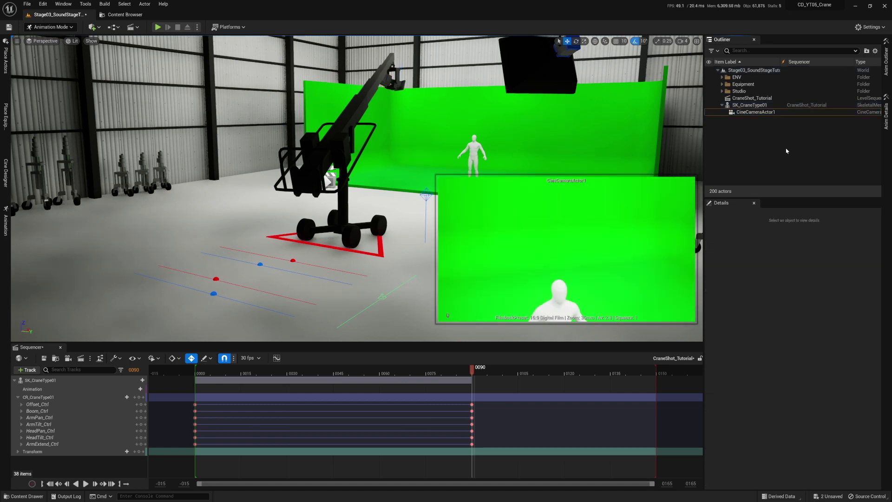
key("Left")
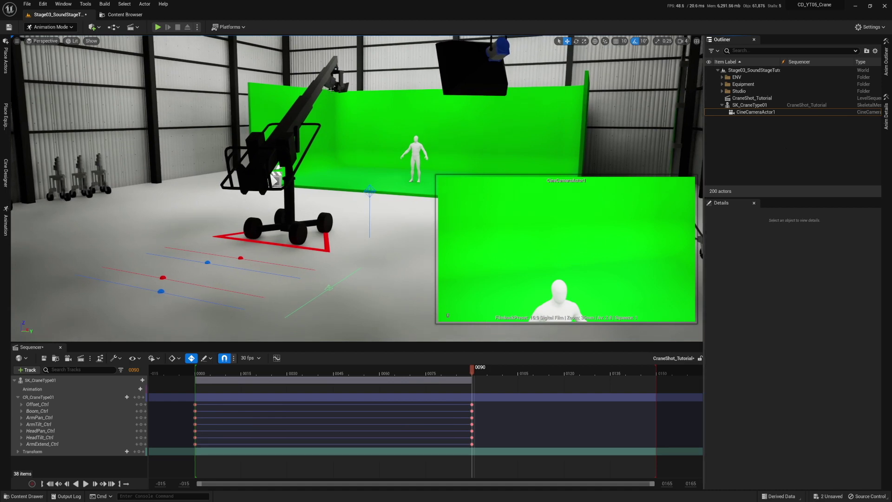
left_click_drag(464, 373, 200, 409)
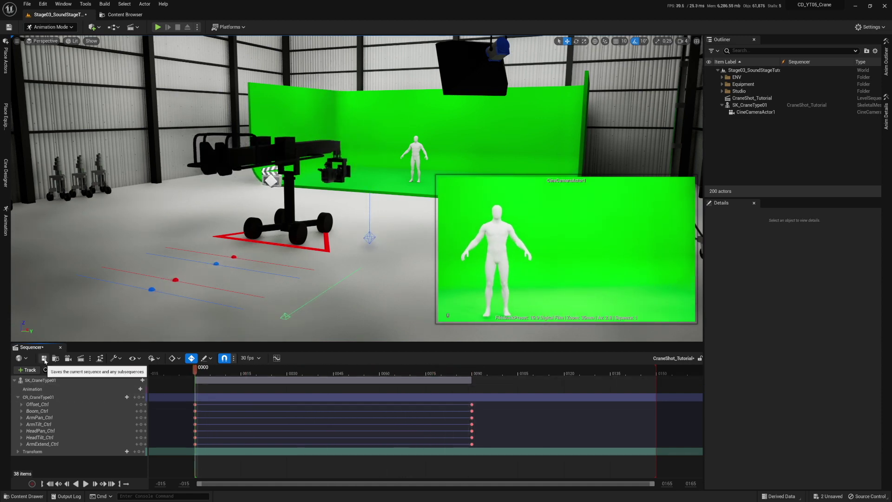
left_click_drag(229, 373, 201, 387)
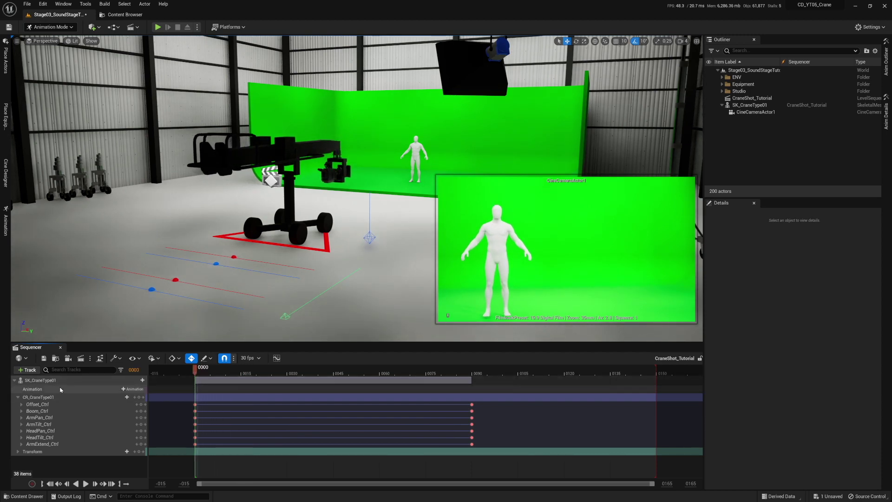